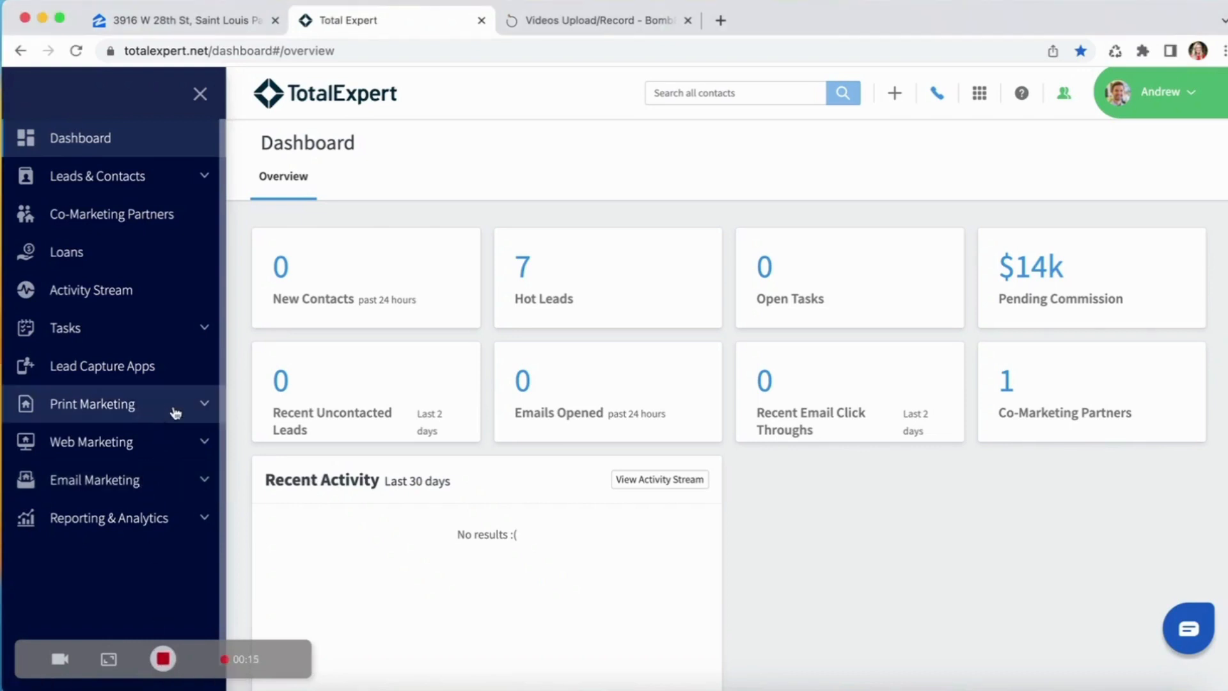
# Start a new print marketing piece and search the template library for "info".
pyautogui.click(154, 409)
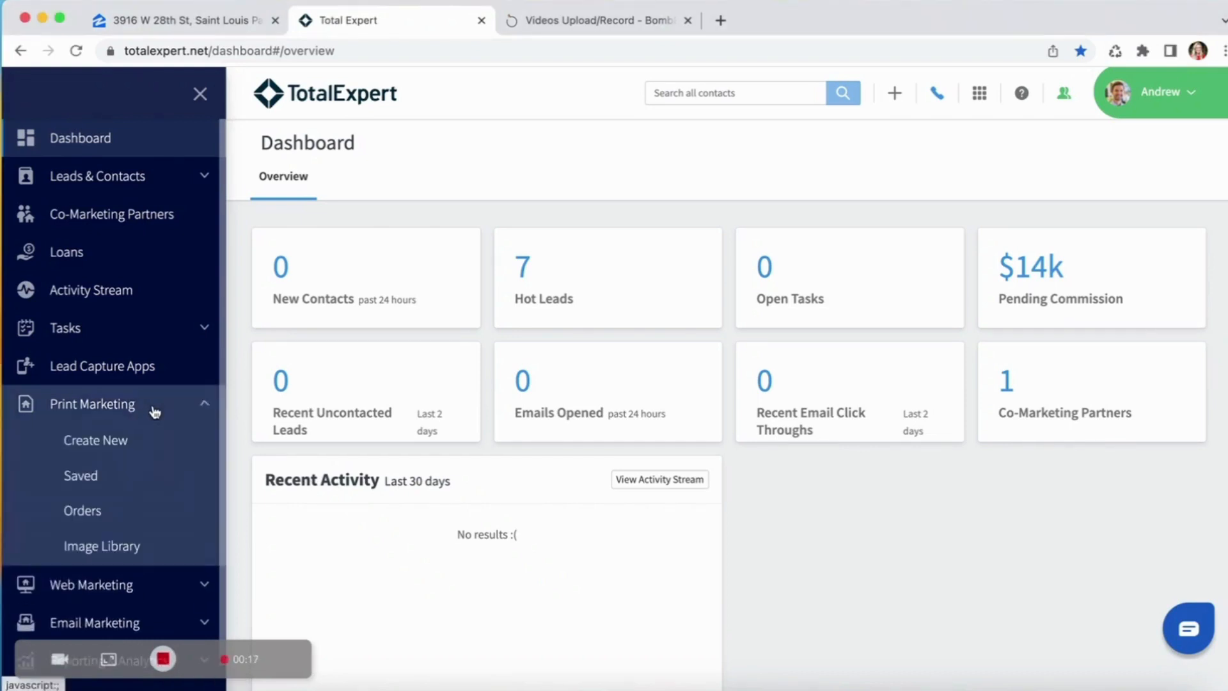
pyautogui.click(129, 442)
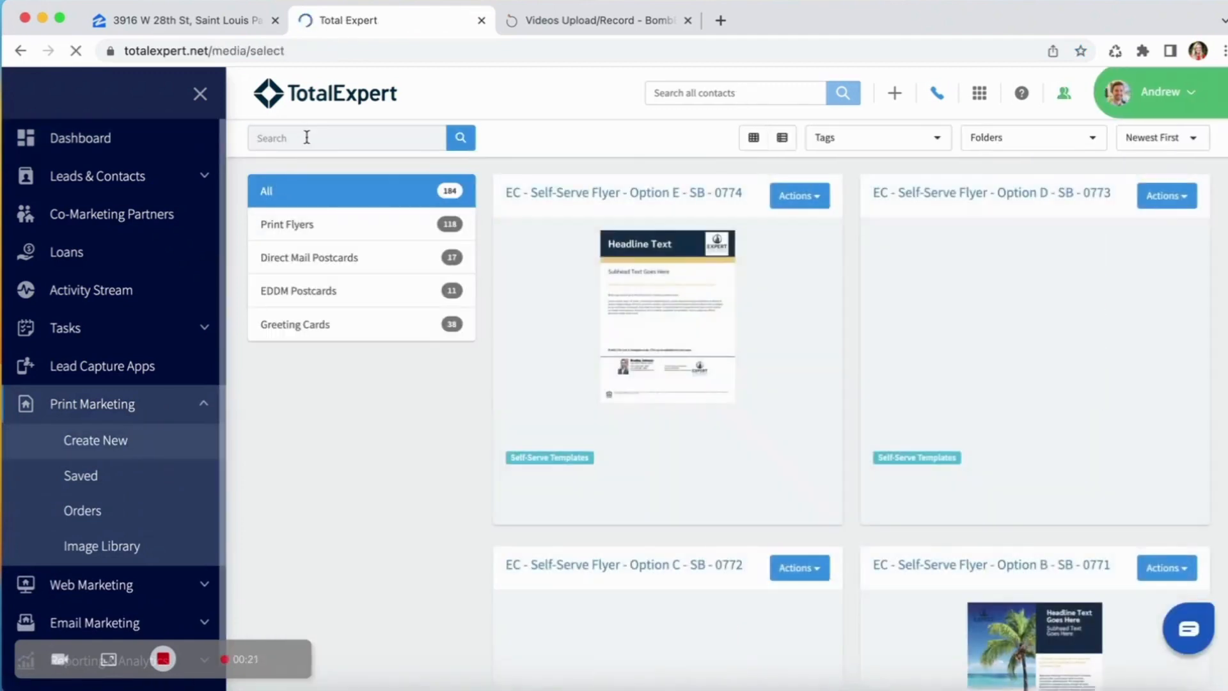
pyautogui.click(309, 135)
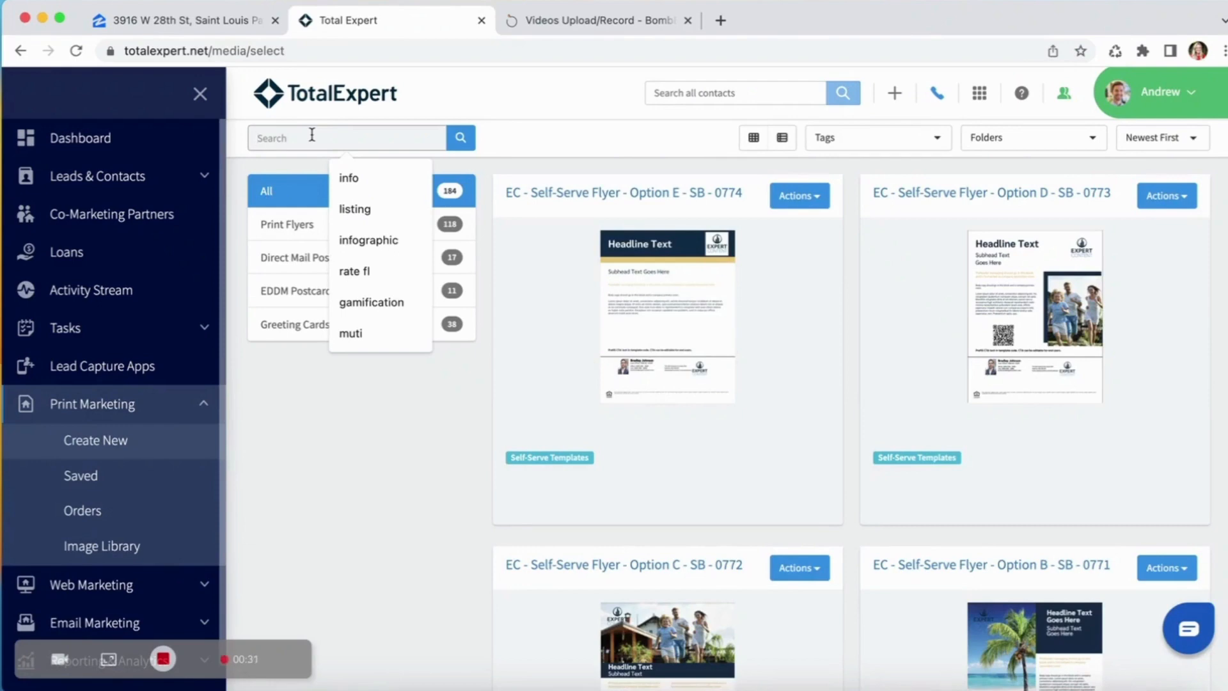
pyautogui.write('info')
pyautogui.press('Return')
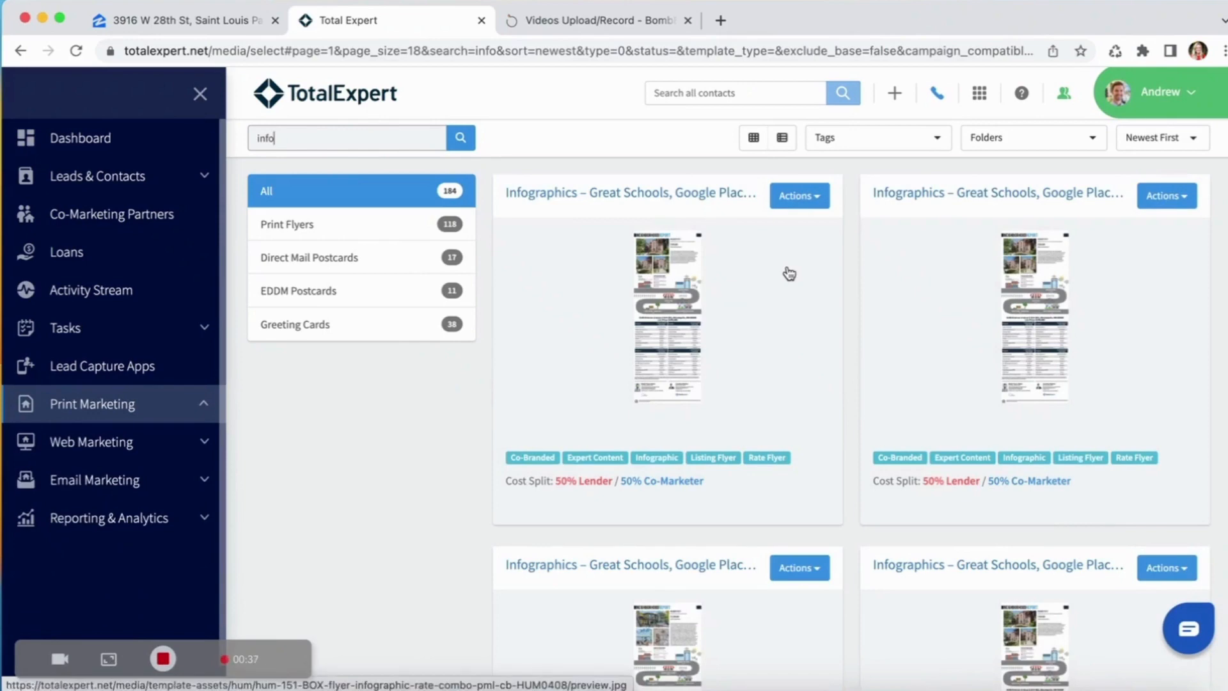
# Select the Flyer-infographics-1page-schools-places template for the new flyer.
pyautogui.scroll(-7, 790, 274)
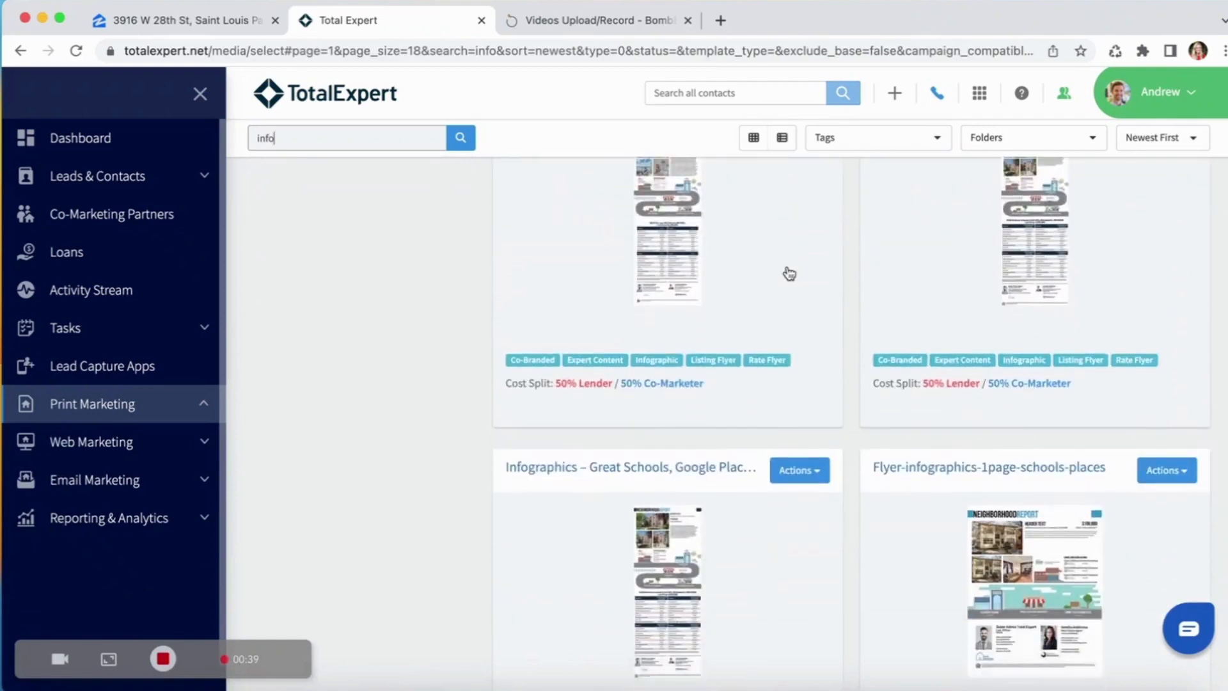
pyautogui.scroll(-2, 789, 273)
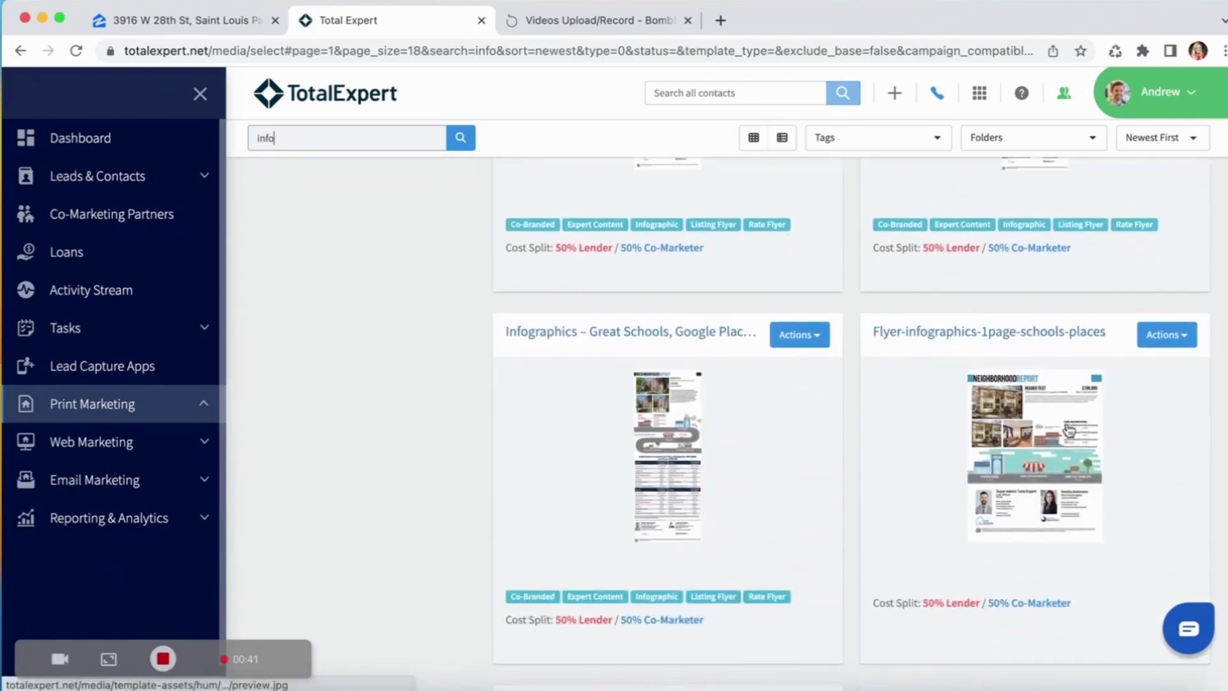
pyautogui.click(1167, 339)
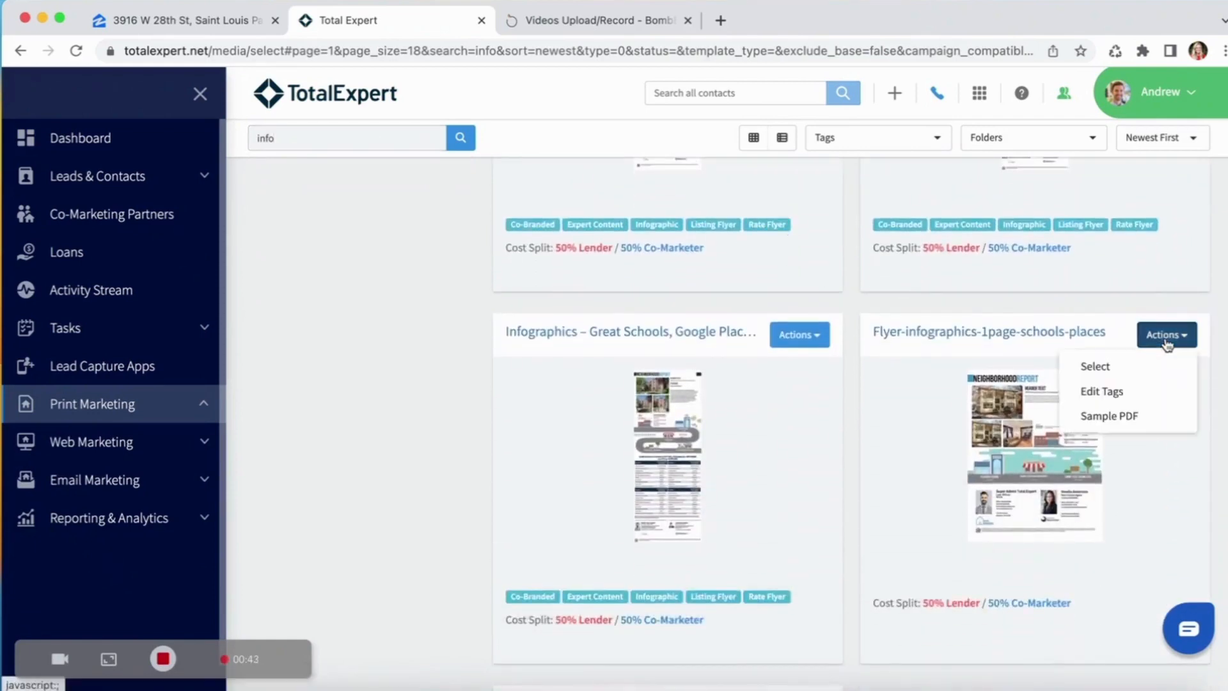
pyautogui.click(1130, 365)
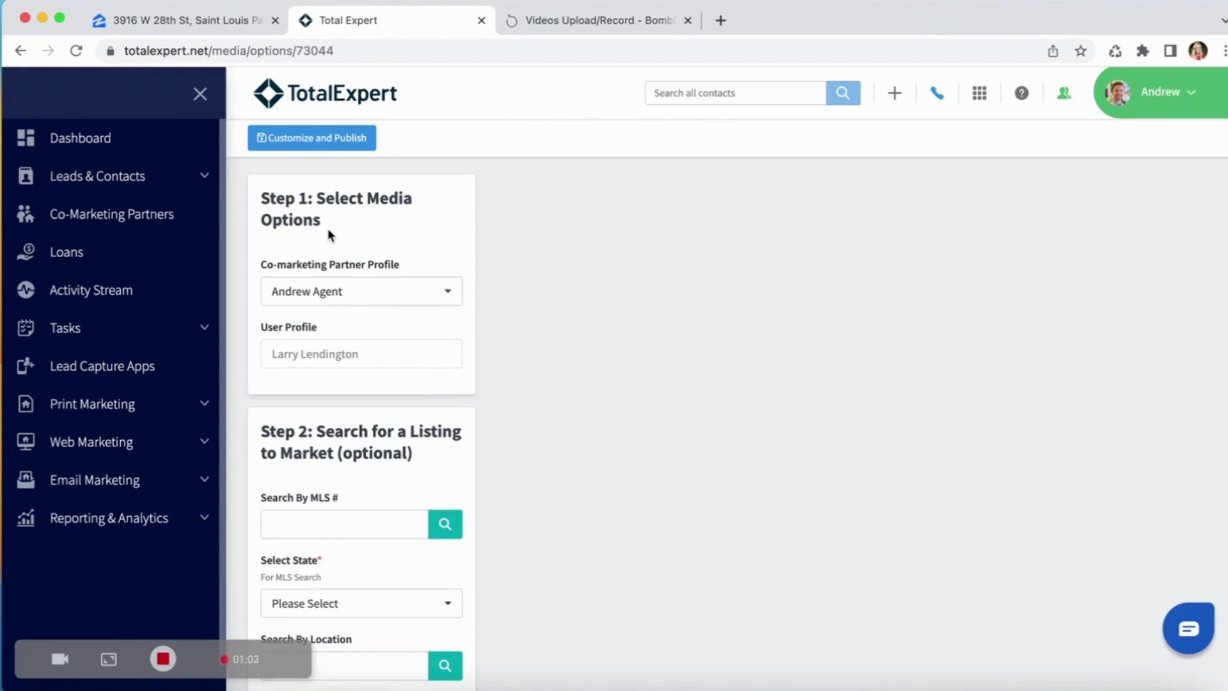
# Look up the listing with MLS number 6264980 and proceed to customize the flyer with it.
pyautogui.scroll(-2, 343, 383)
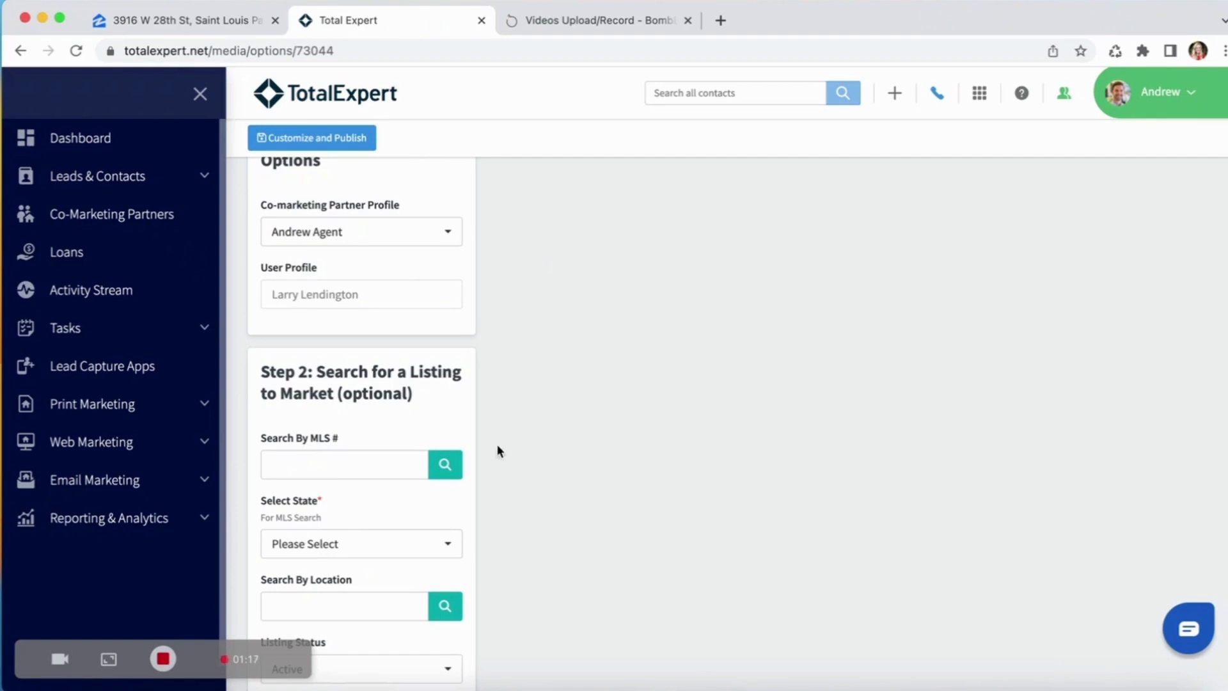
pyautogui.click(390, 460)
pyautogui.write('6264980')
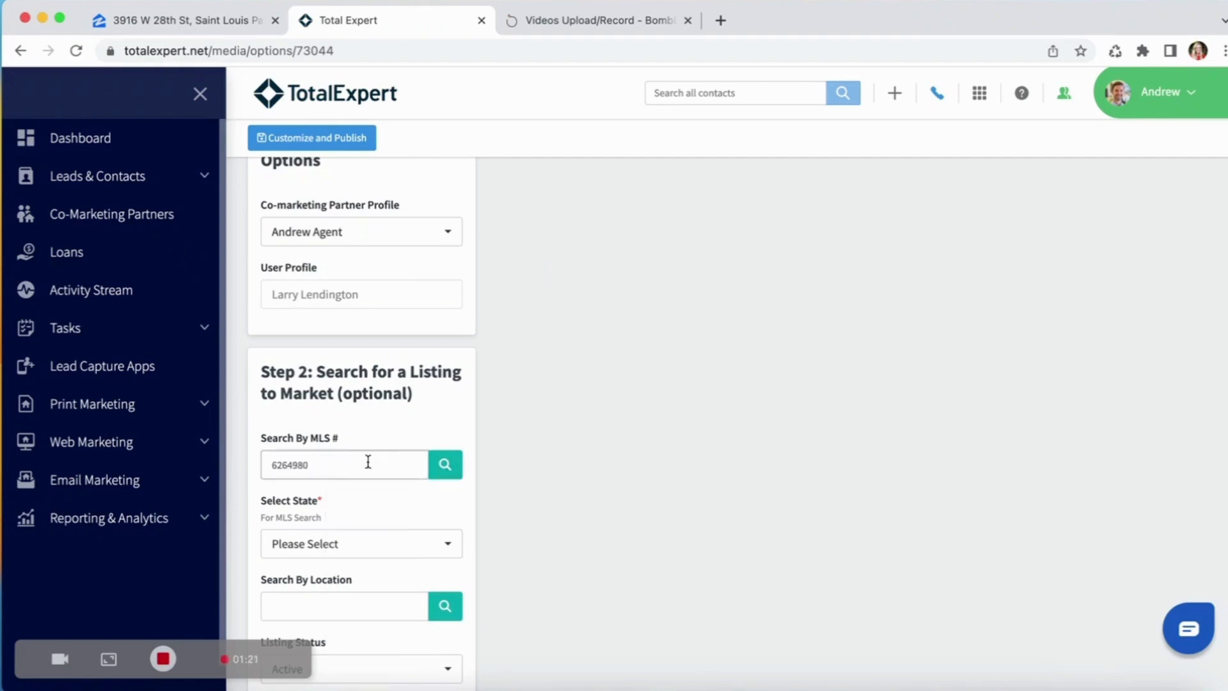
pyautogui.click(442, 466)
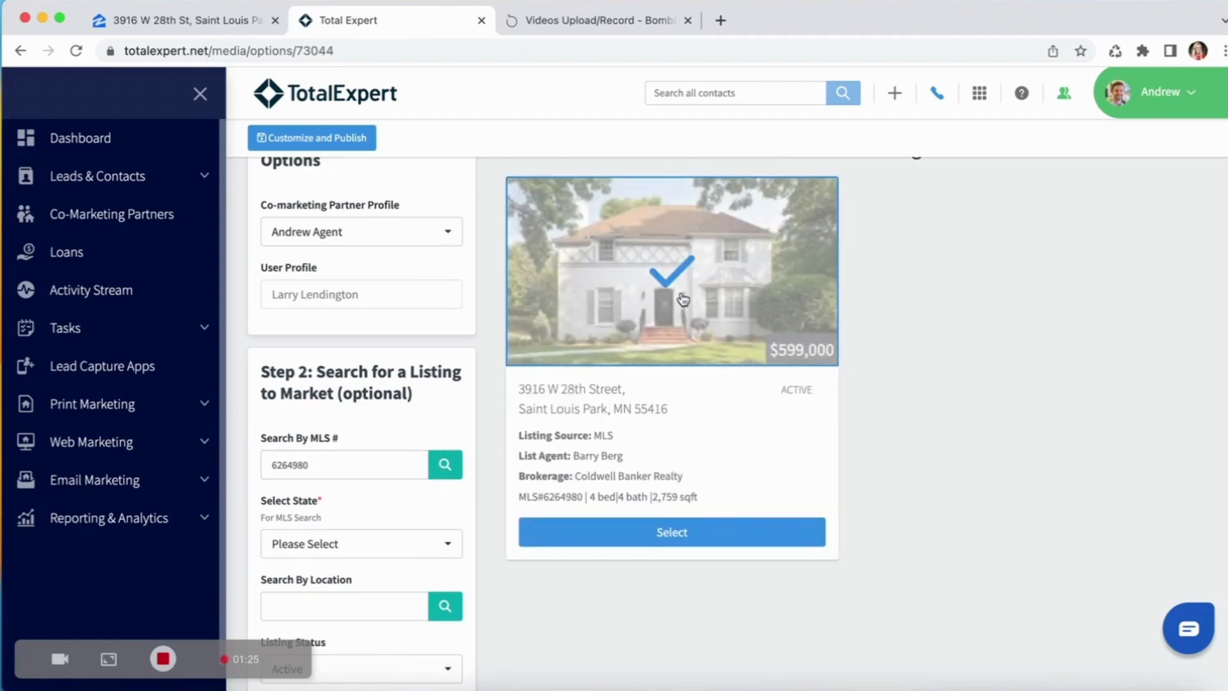
pyautogui.click(355, 142)
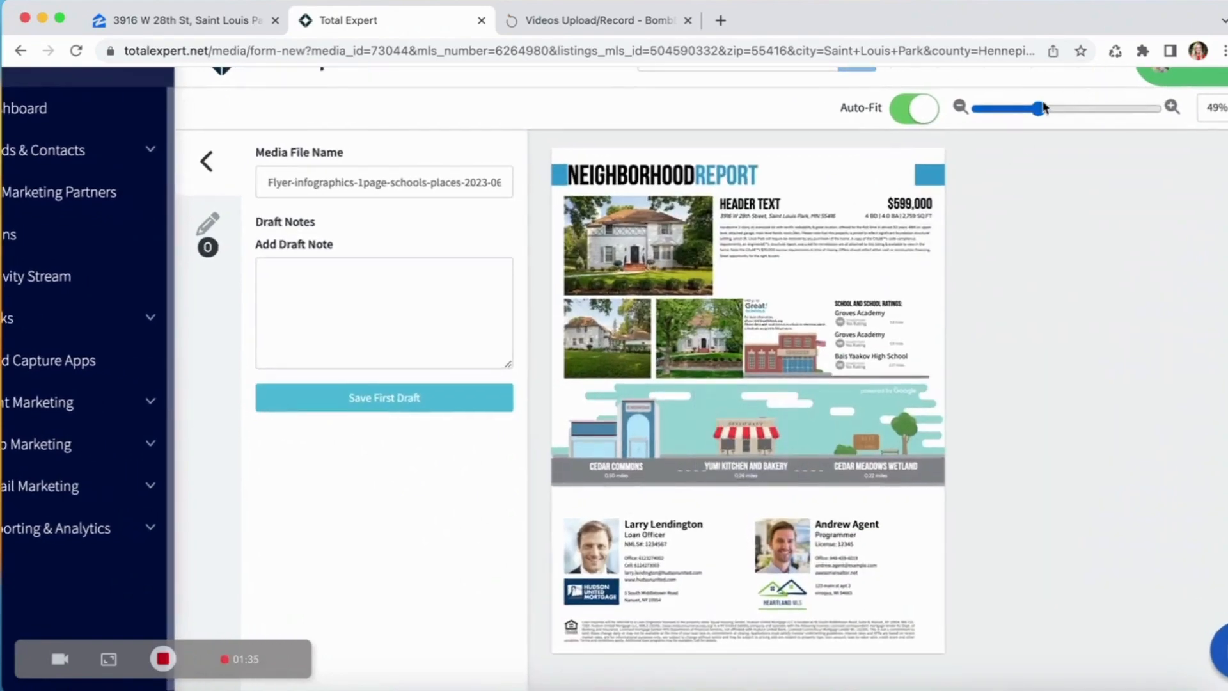
# Enlarge the flyer preview to 103% and view the MLS images available for the main house photo.
pyautogui.click(1074, 108)
pyautogui.hscroll(2, 881, 322)
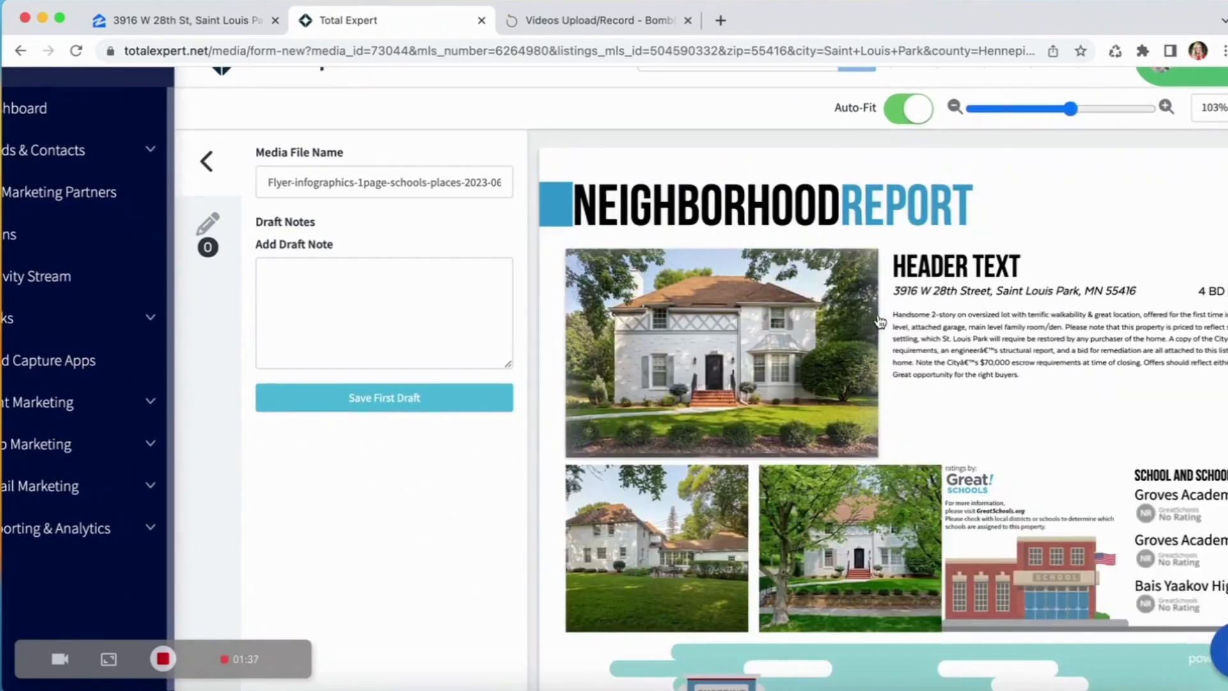
pyautogui.hscroll(-1, 879, 316)
pyautogui.hscroll(-1, 878, 315)
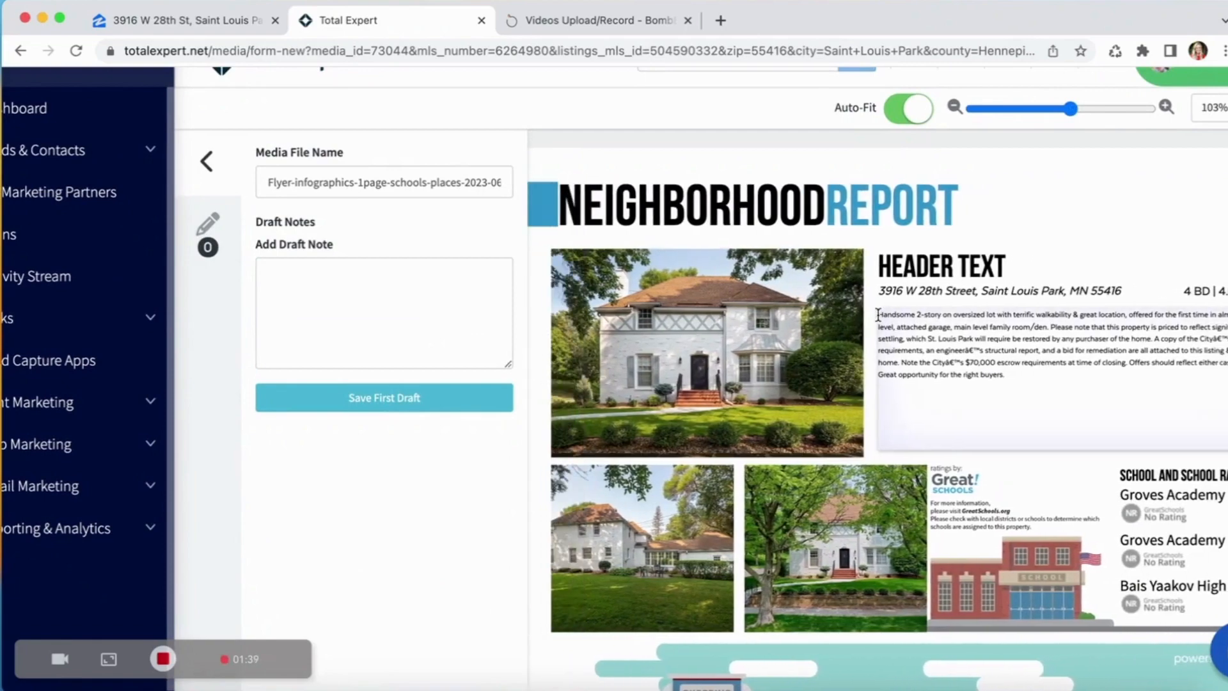
pyautogui.click(697, 335)
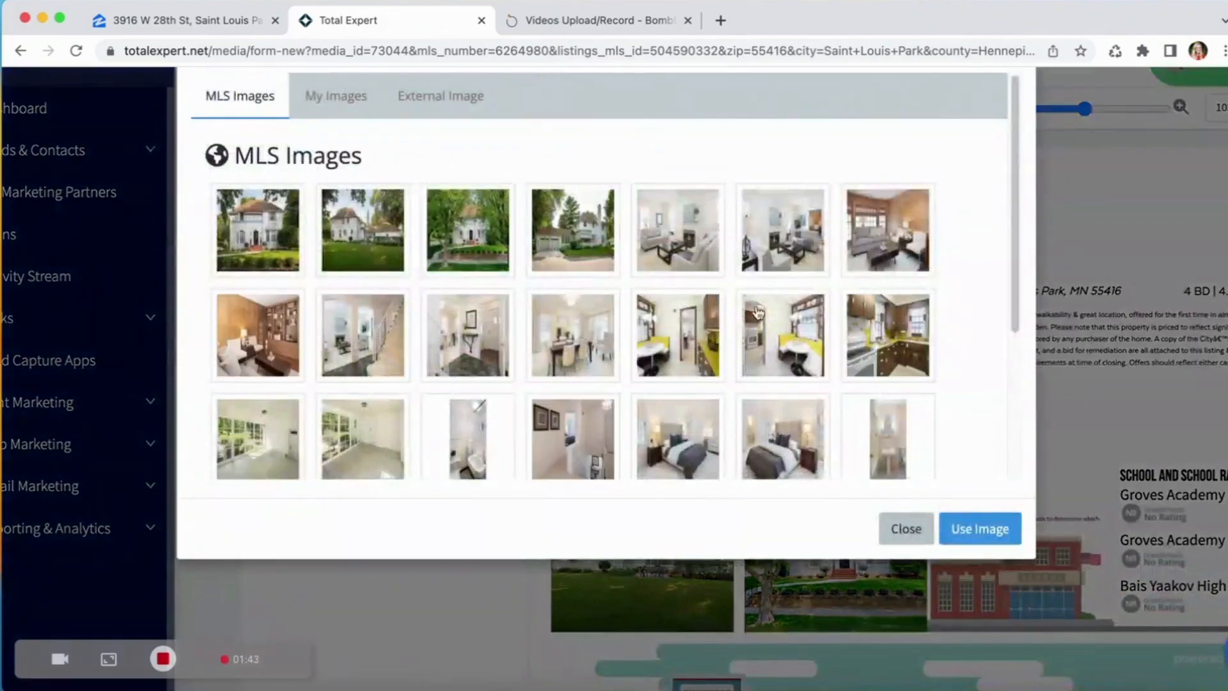
pyautogui.click(906, 528)
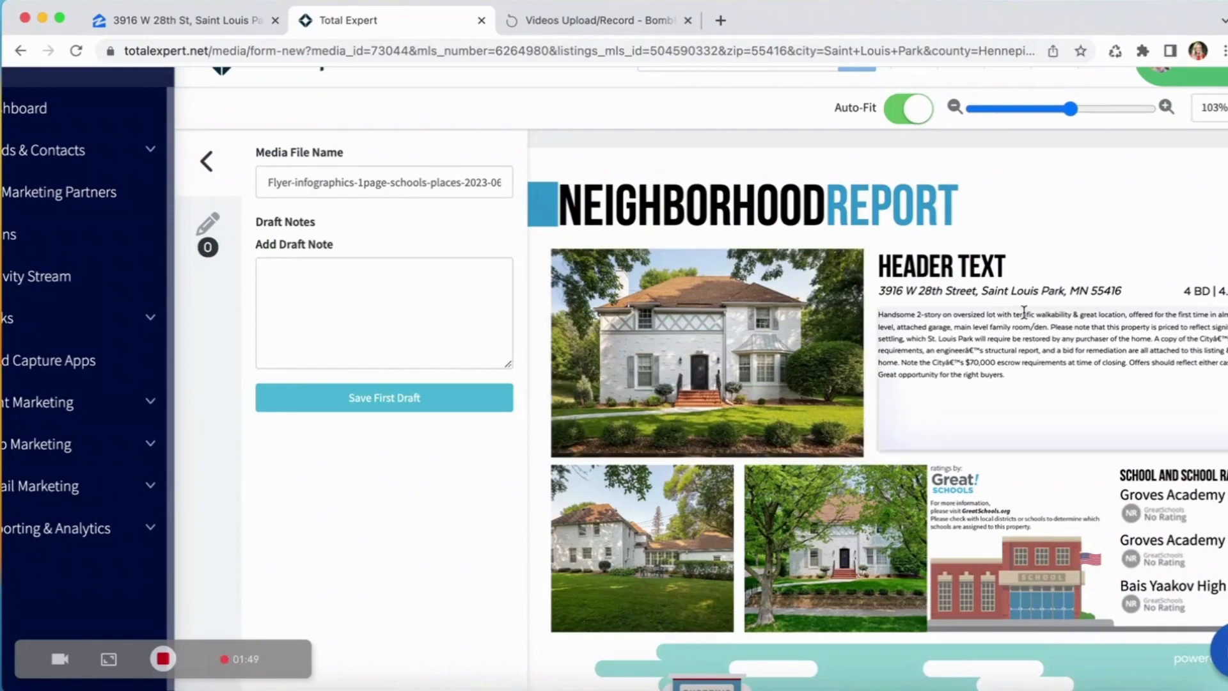
# Replace the flyer's placeholder header text with "YOUR DREAM HOME".
pyautogui.hscroll(3, 1024, 312)
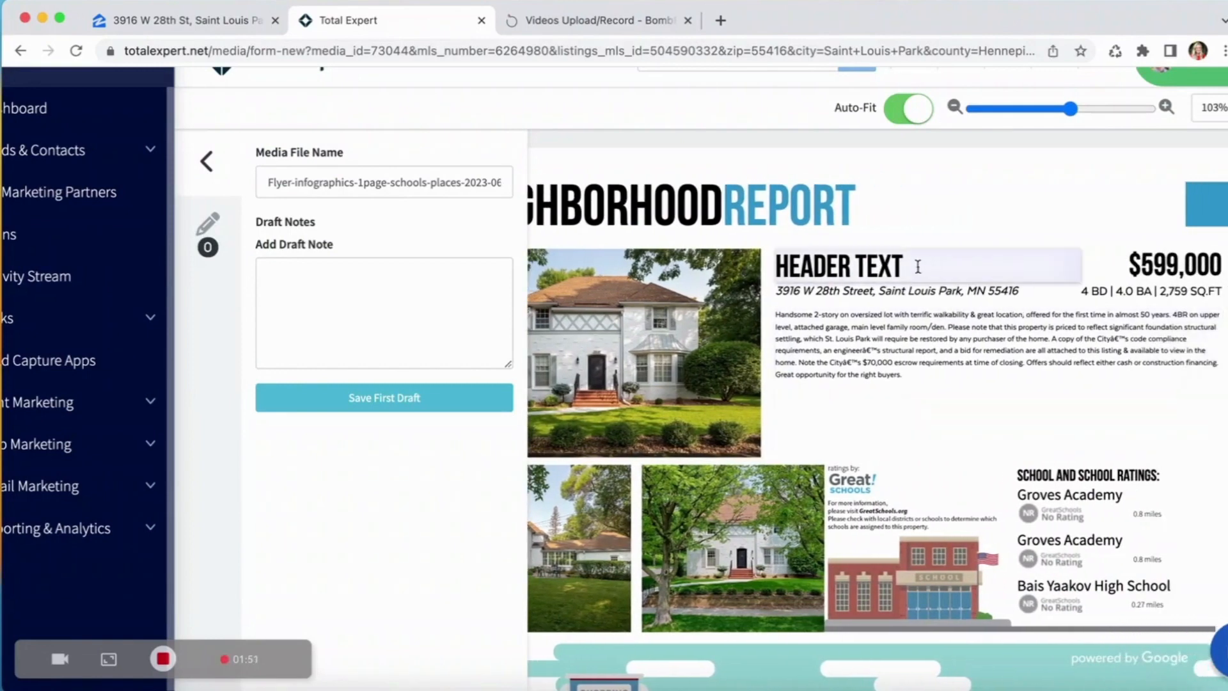
pyautogui.click(918, 267)
pyautogui.doubleClick(895, 266)
pyautogui.press('BackSpace')
pyautogui.press('BackSpace')
pyautogui.press('BackSpace')
pyautogui.press('BackSpace')
pyautogui.press('BackSpace')
pyautogui.press('BackSpace')
pyautogui.press('BackSpace')
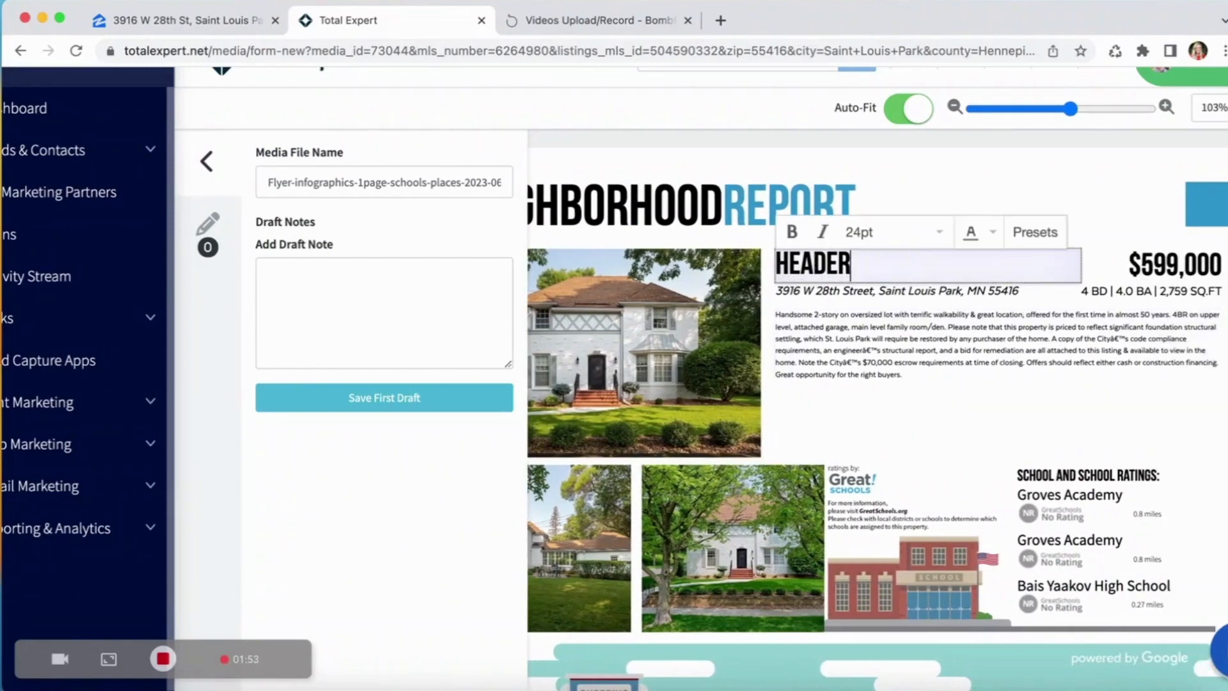
pyautogui.press('BackSpace')
pyautogui.write('YOU')
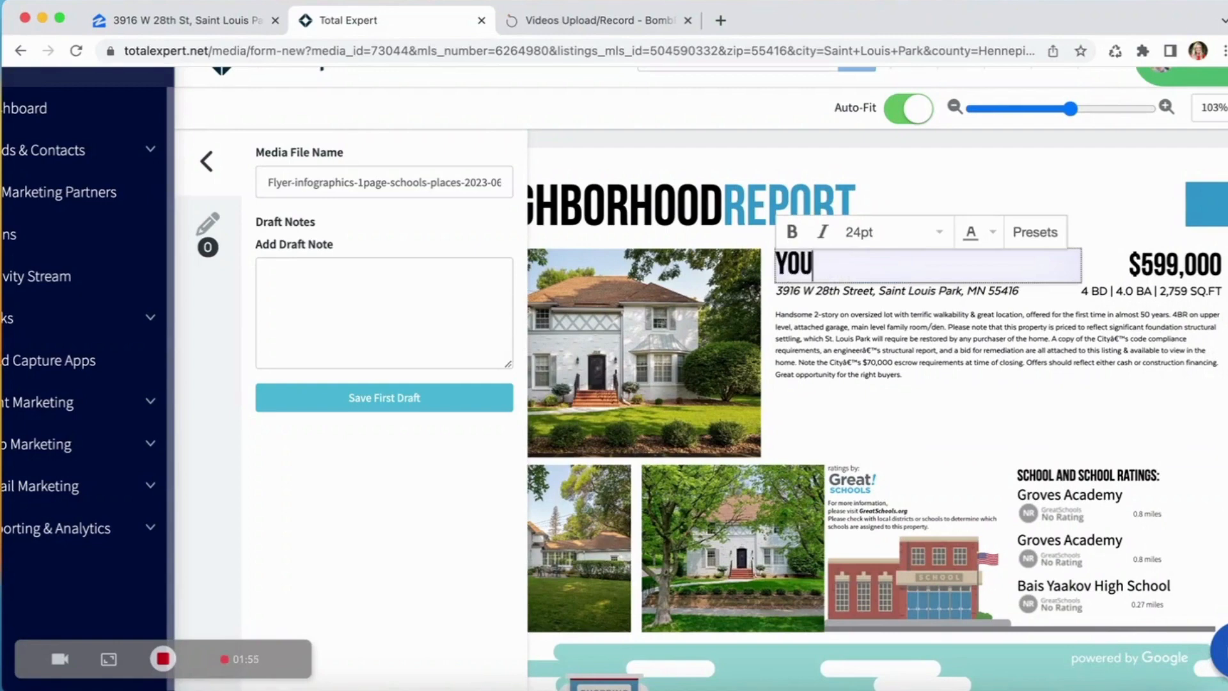
pyautogui.write('R DREAM HOME')
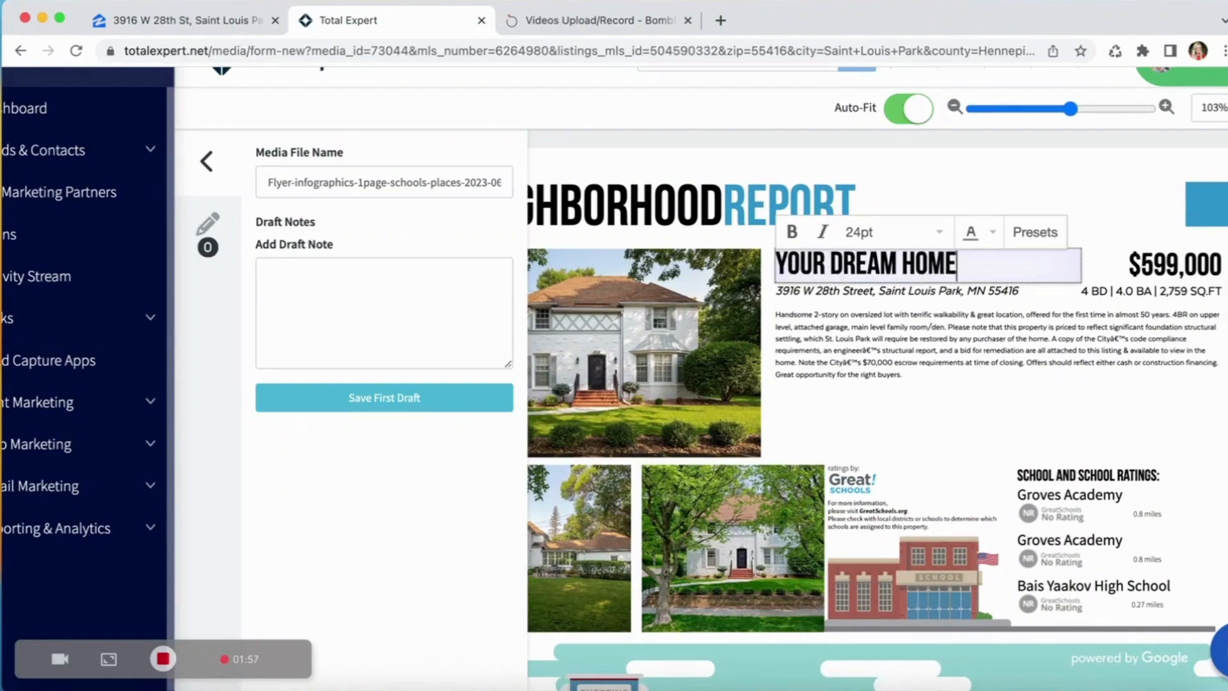
# Examine the flyer's property description, school ratings and the nearby shopping, restaurant and park places.
pyautogui.click(801, 330)
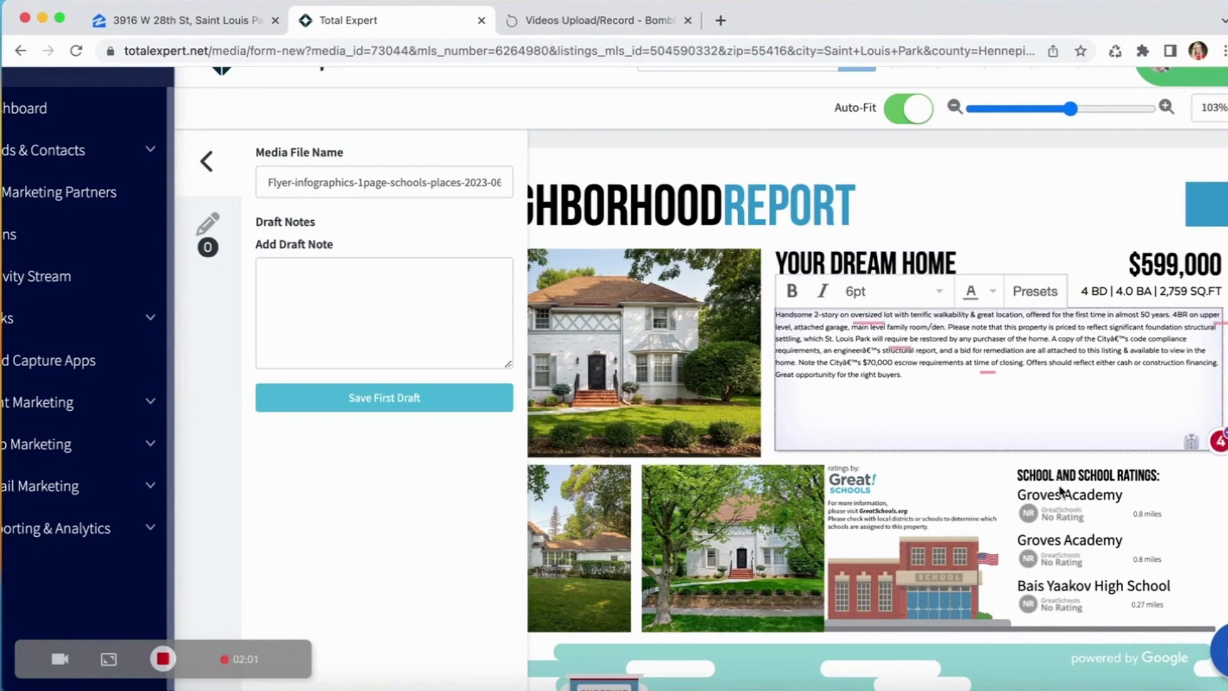
pyautogui.scroll(-2, 1062, 494)
pyautogui.scroll(-8, 1062, 493)
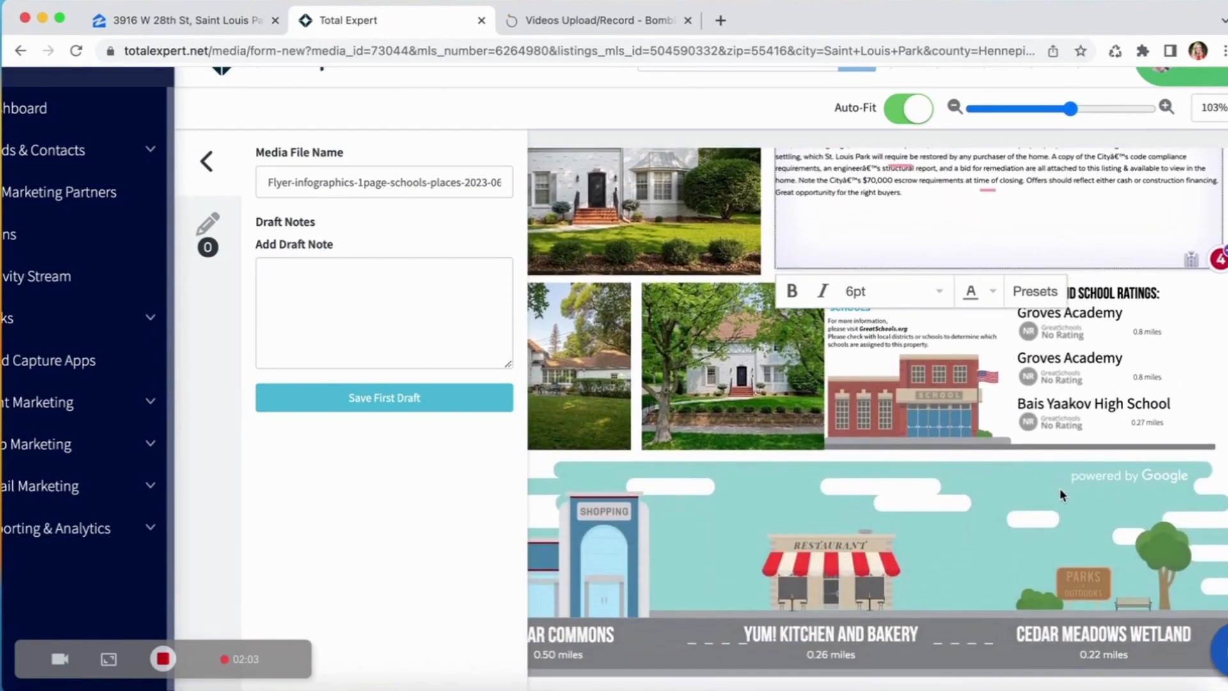
pyautogui.hscroll(-5, 1027, 522)
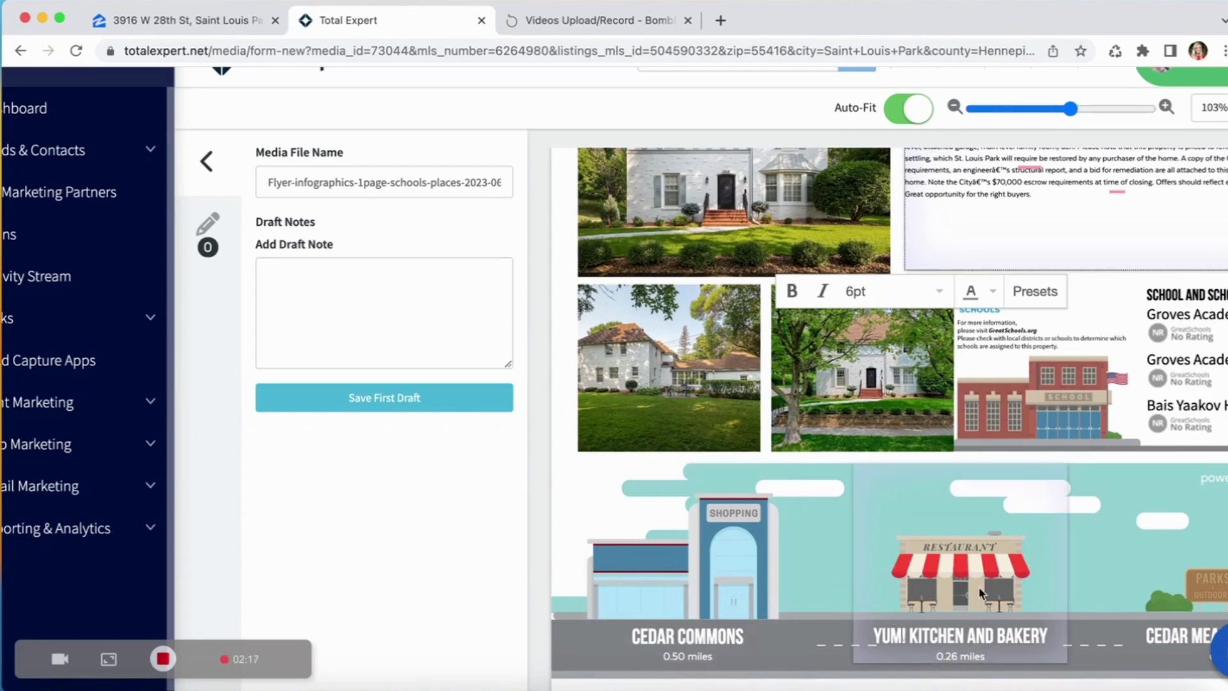
pyautogui.hscroll(3, 985, 583)
pyautogui.hscroll(2, 985, 577)
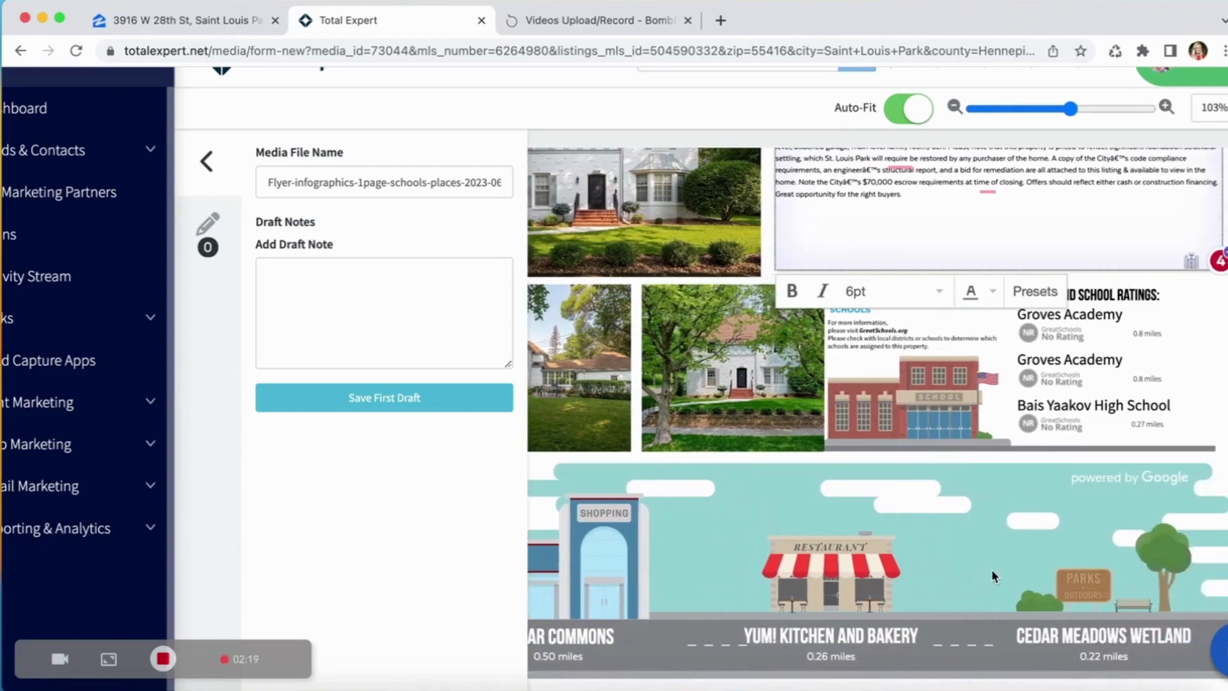
pyautogui.hscroll(-4, 933, 559)
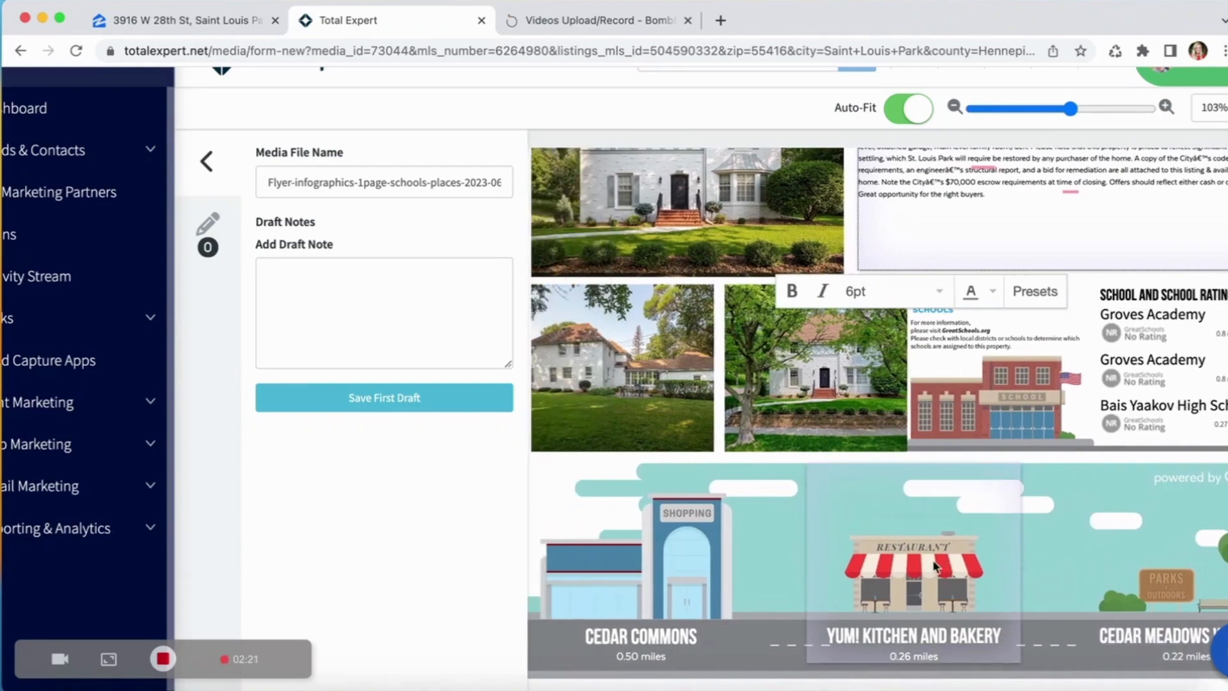
pyautogui.hscroll(-1, 709, 555)
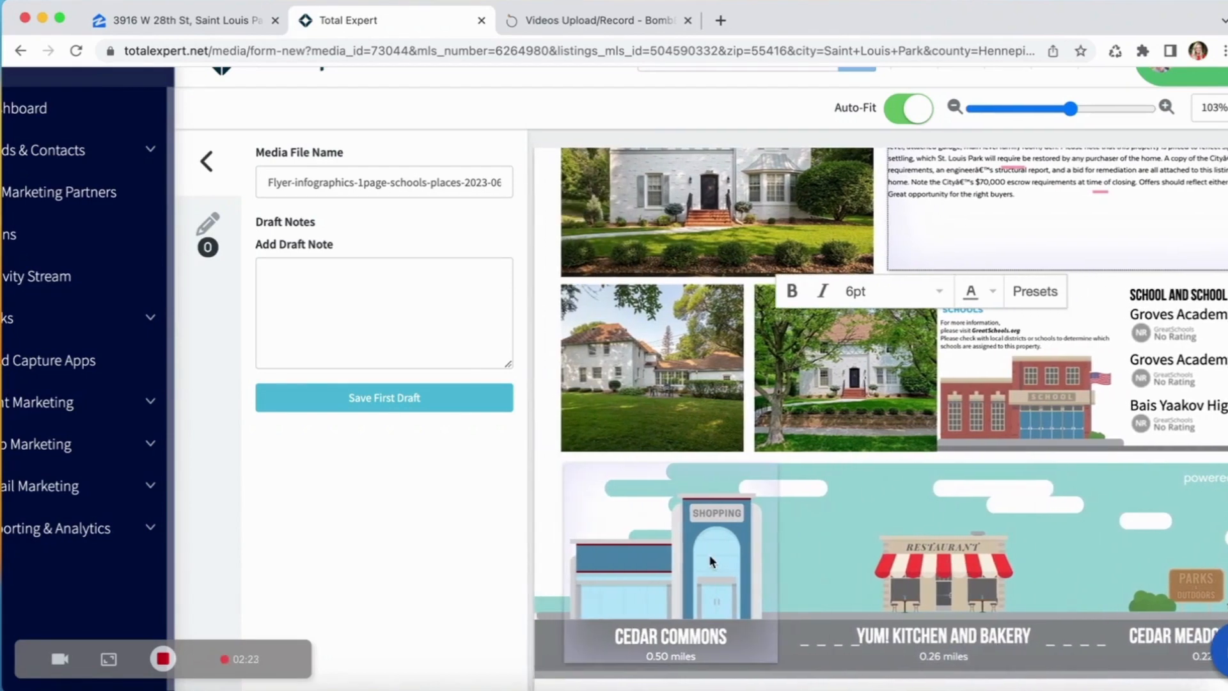
pyautogui.scroll(-2, 662, 601)
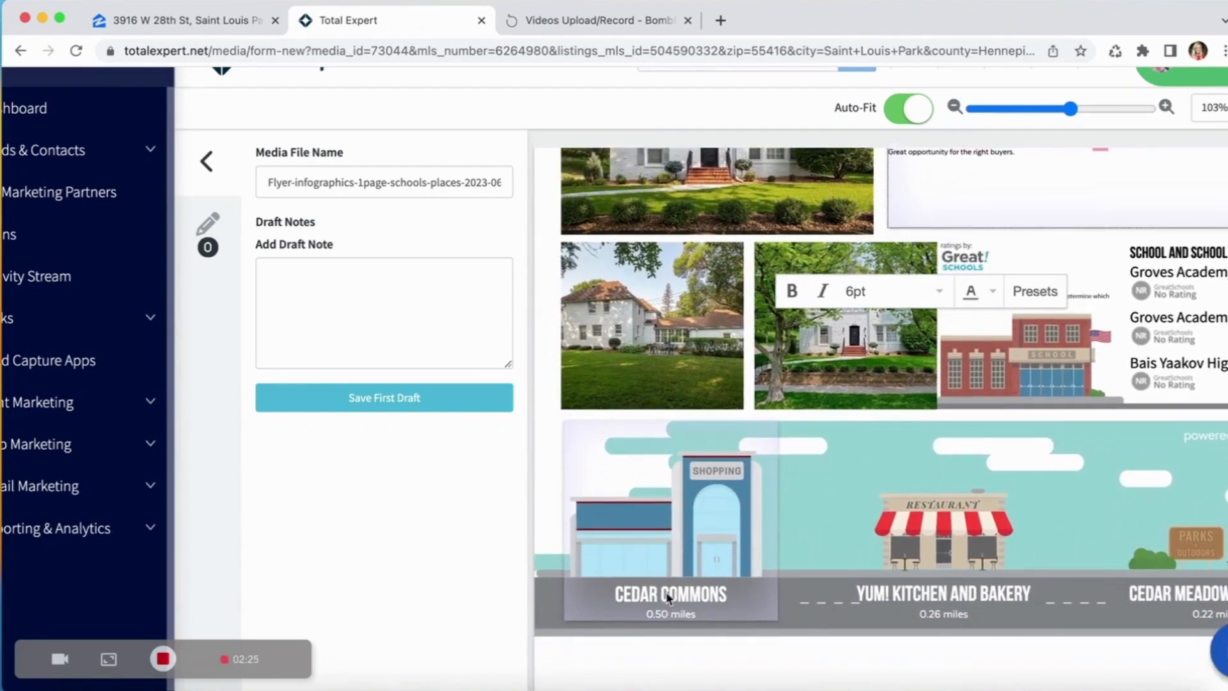
# Change the featured shopping place on the flyer from Cedar Commons to Greenway Lakes Commons.
pyautogui.scroll(1, 666, 600)
pyautogui.hscroll(-1, 666, 595)
pyautogui.click(665, 595)
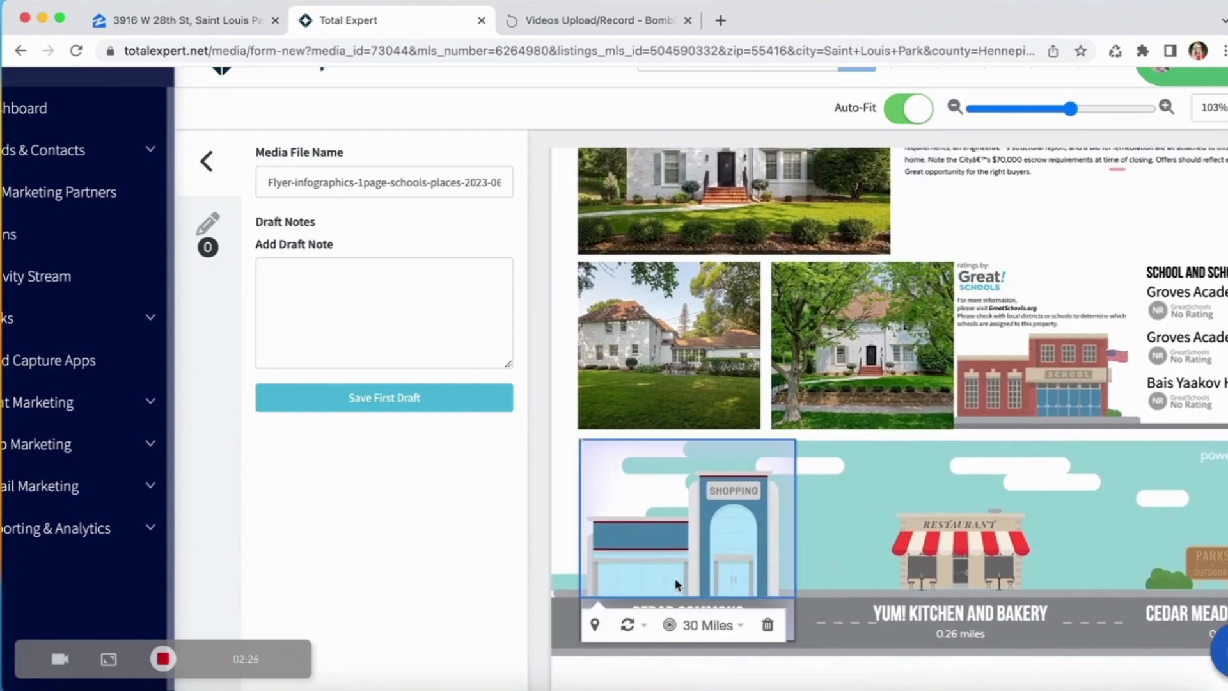
pyautogui.click(594, 633)
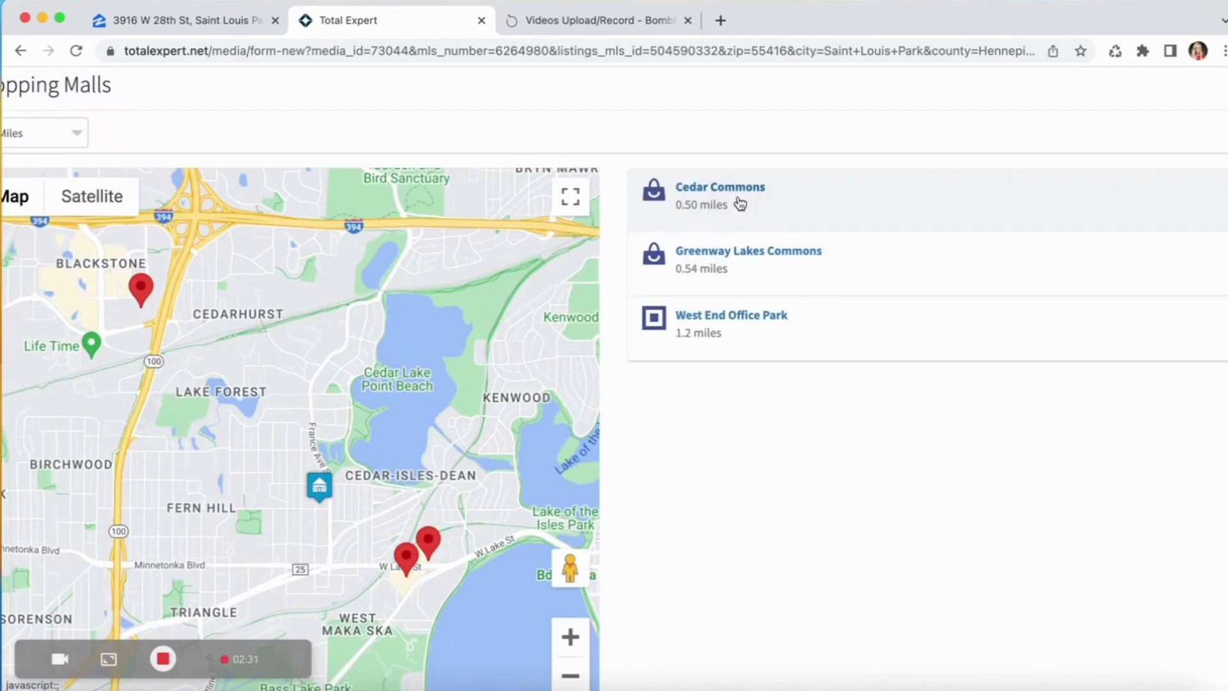
pyautogui.click(751, 265)
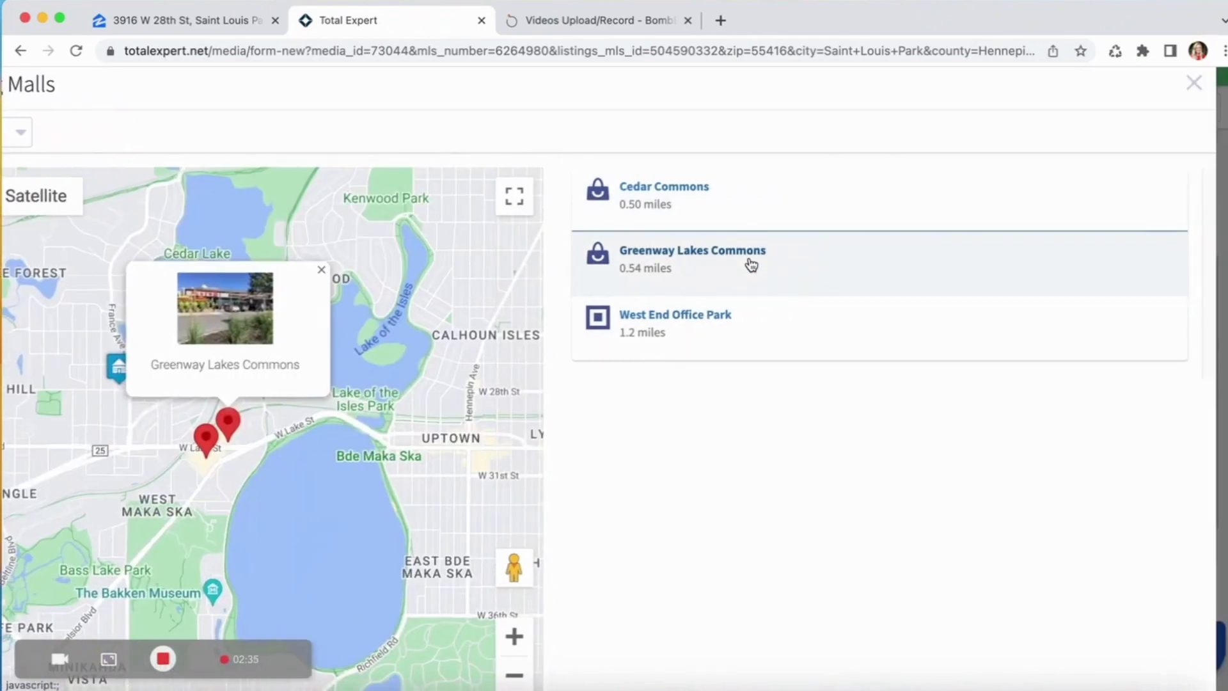
pyautogui.click(1194, 85)
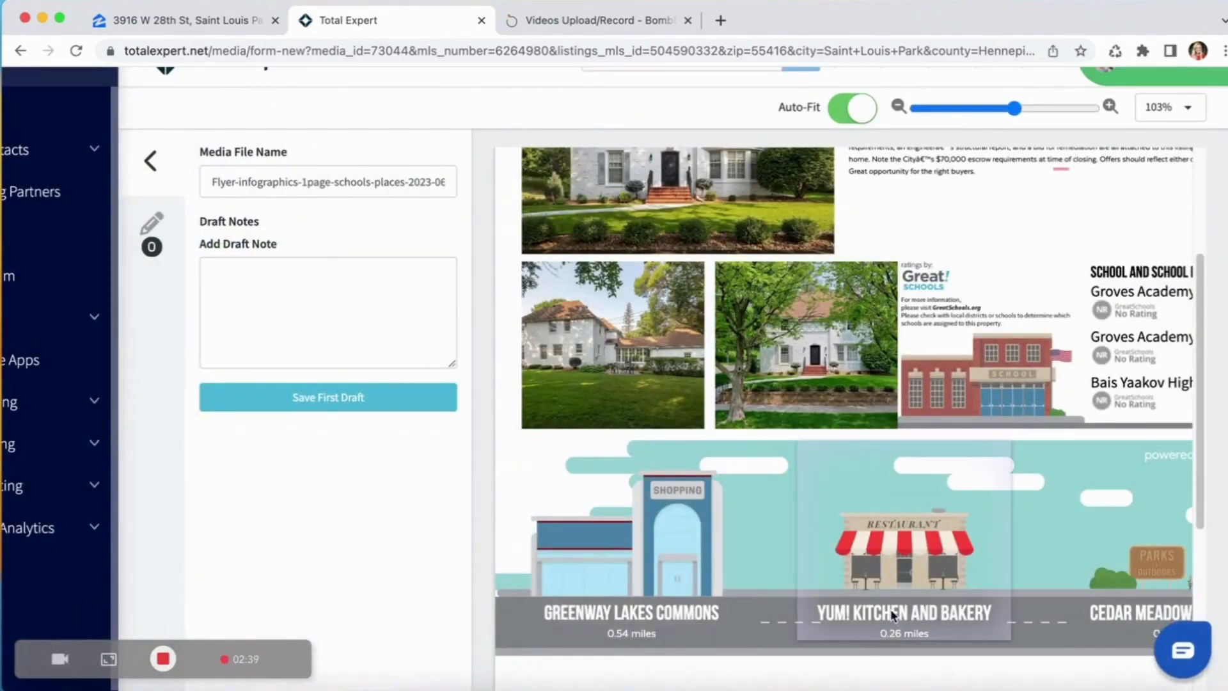
# Swap the flyer's featured restaurant place, Yum! Kitchen and Bakery, for a nearby place of the Cafés type.
pyautogui.click(932, 615)
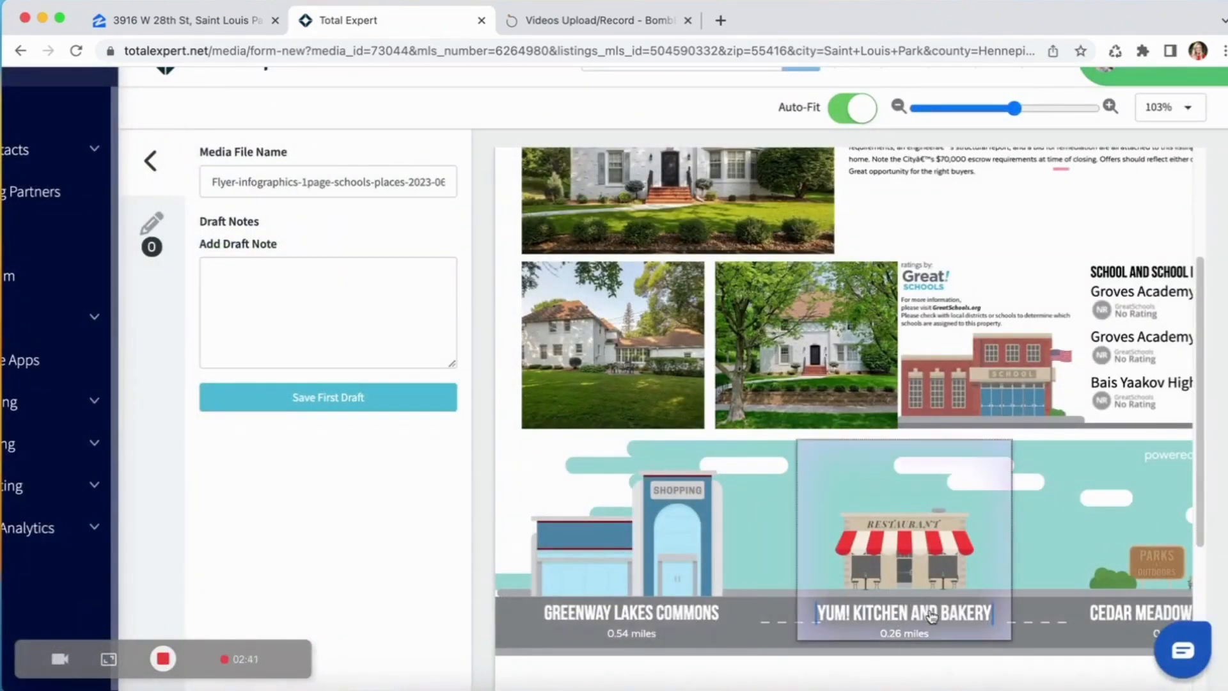
pyautogui.click(969, 622)
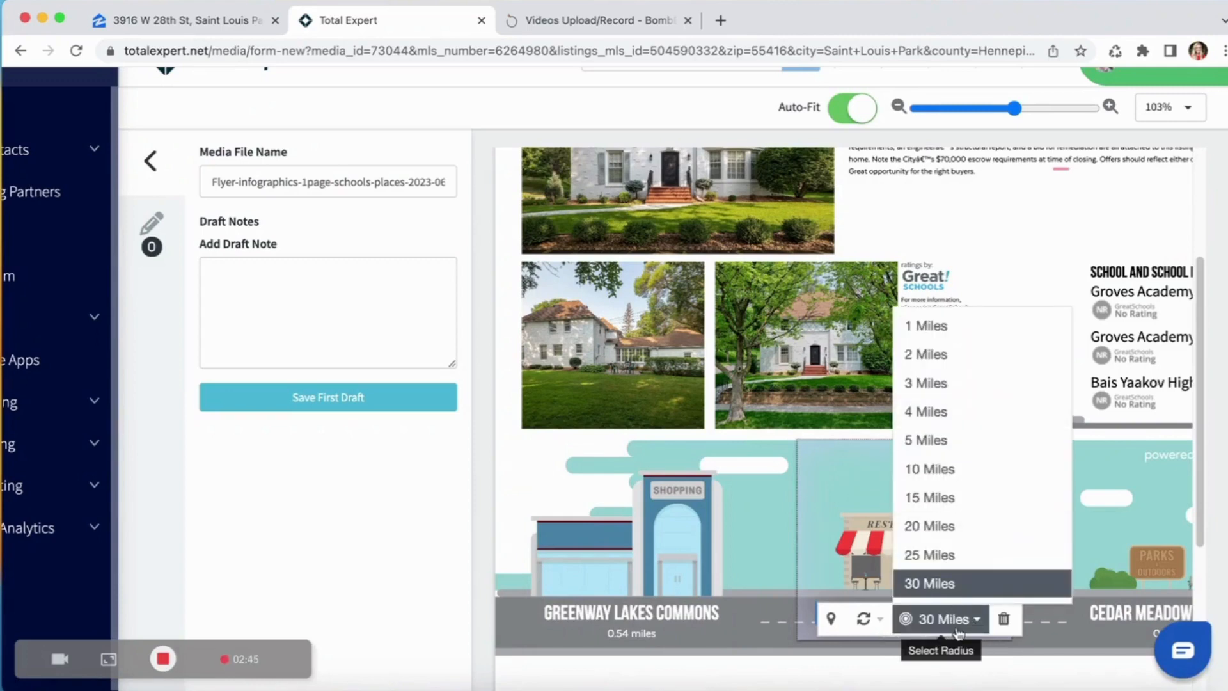
pyautogui.click(873, 618)
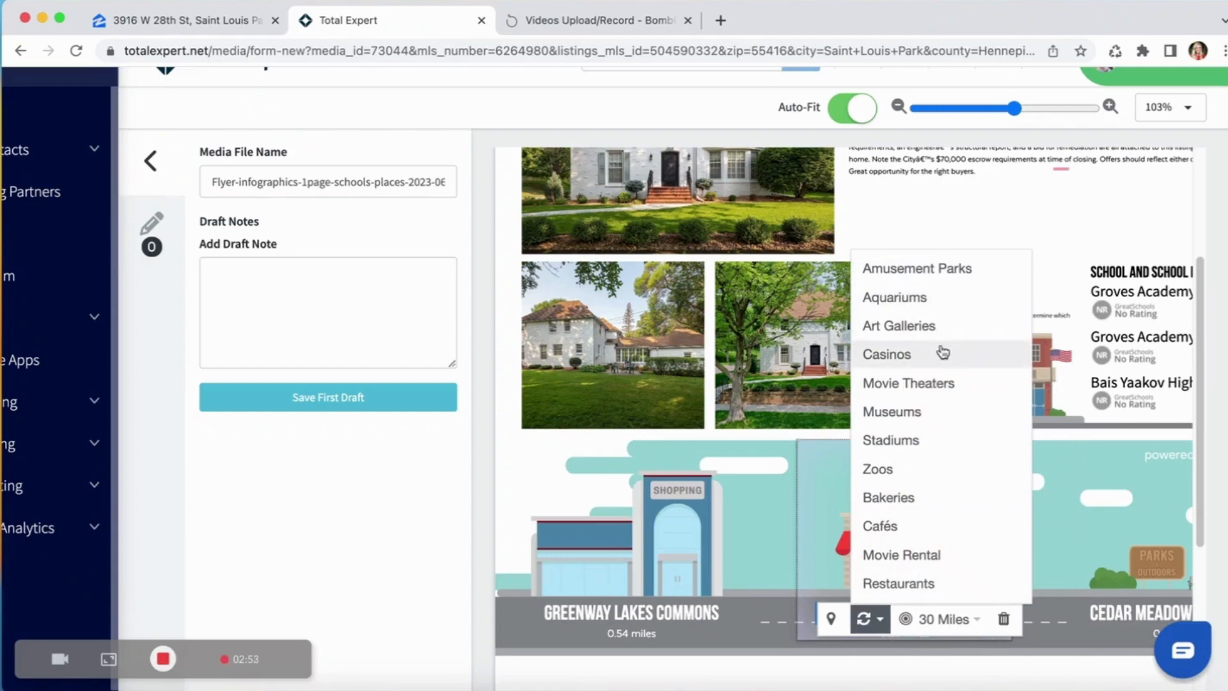
pyautogui.scroll(-1, 932, 441)
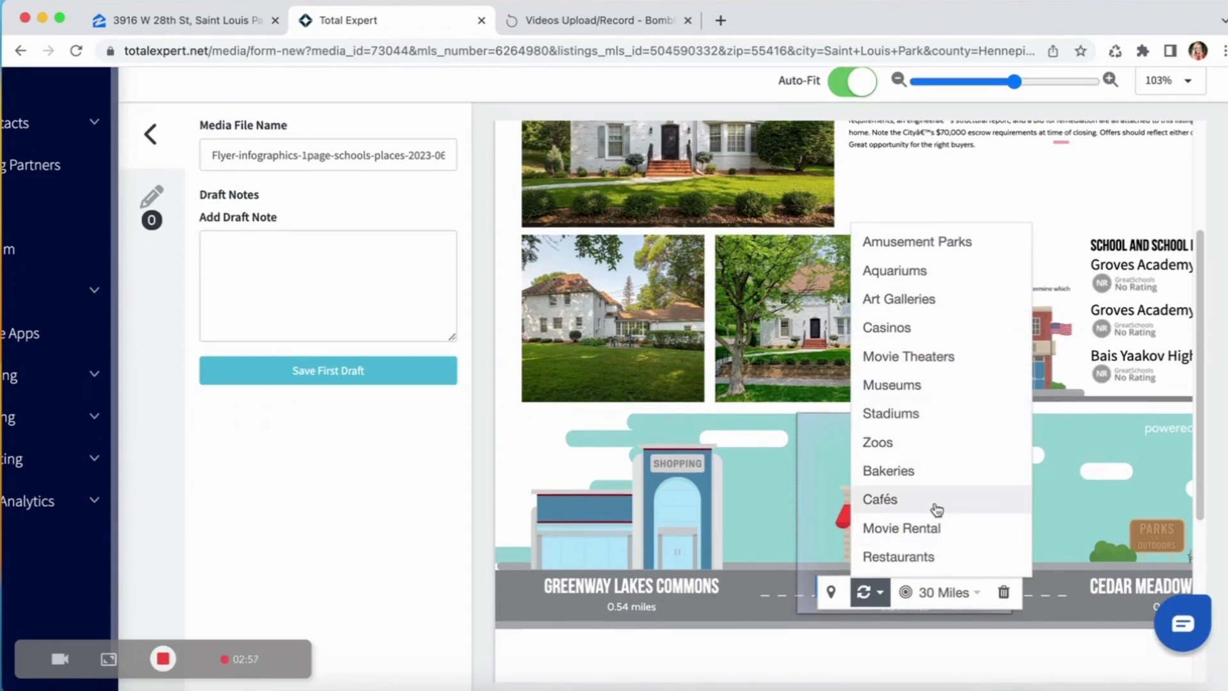
pyautogui.click(935, 508)
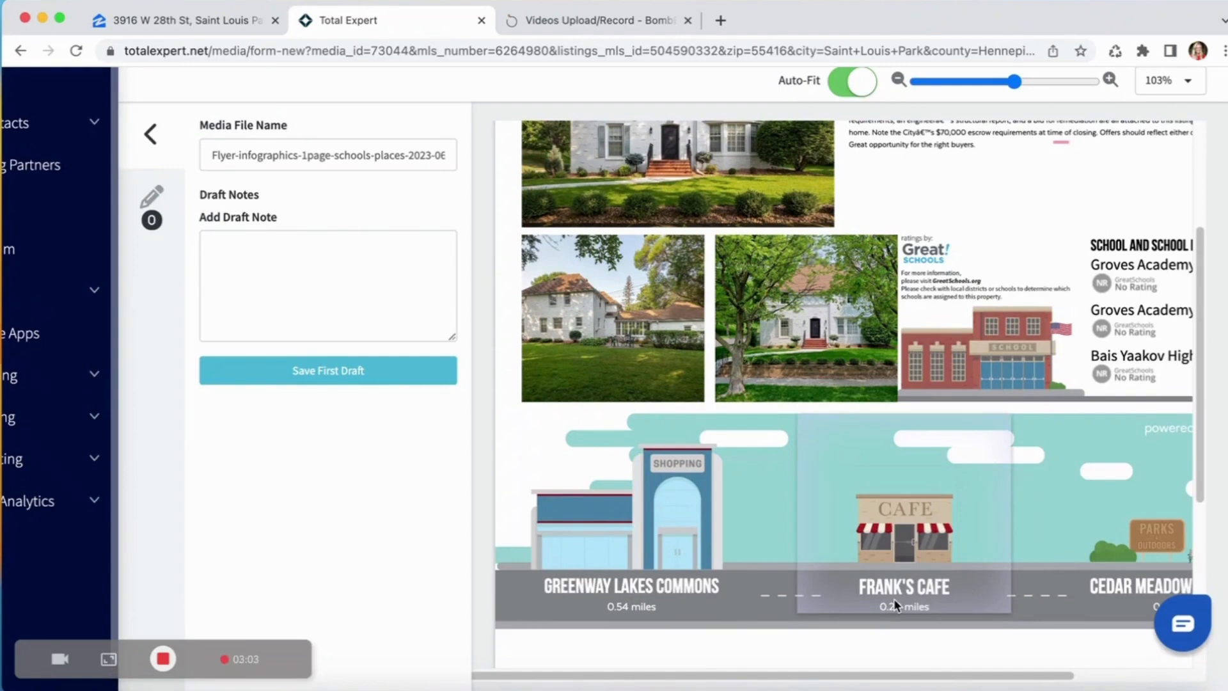
# Review the flyer's header, price, property description, photos and school ratings across its full width.
pyautogui.scroll(3, 895, 512)
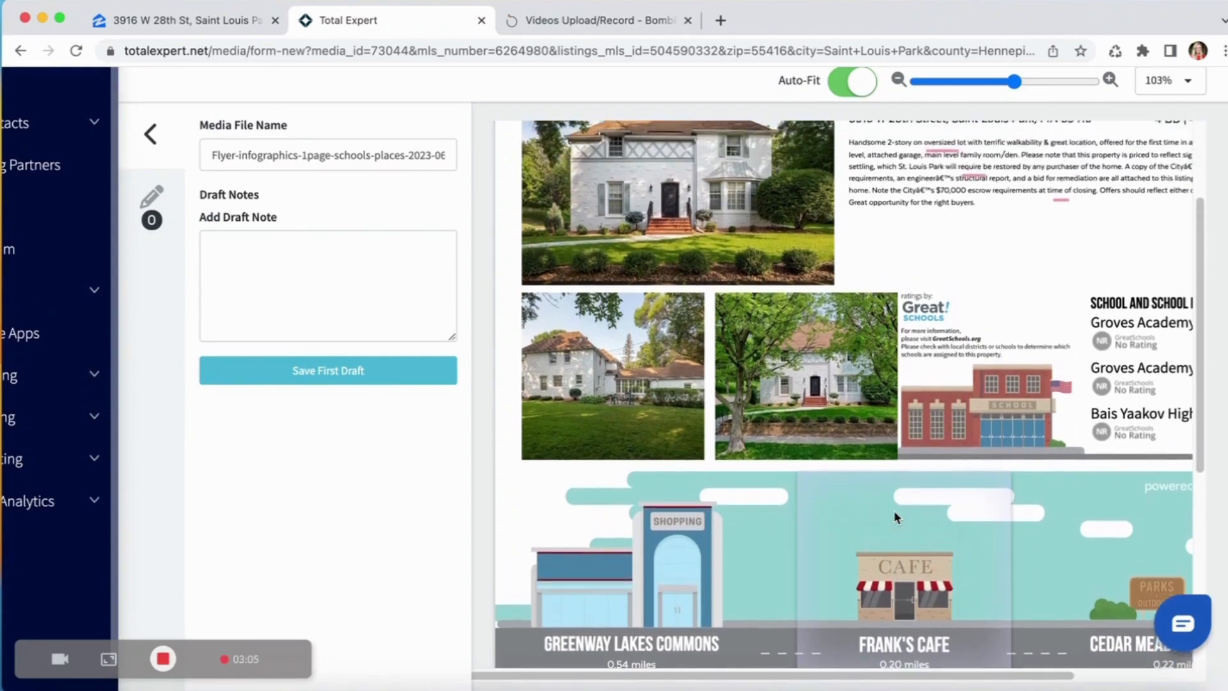
pyautogui.scroll(1, 893, 511)
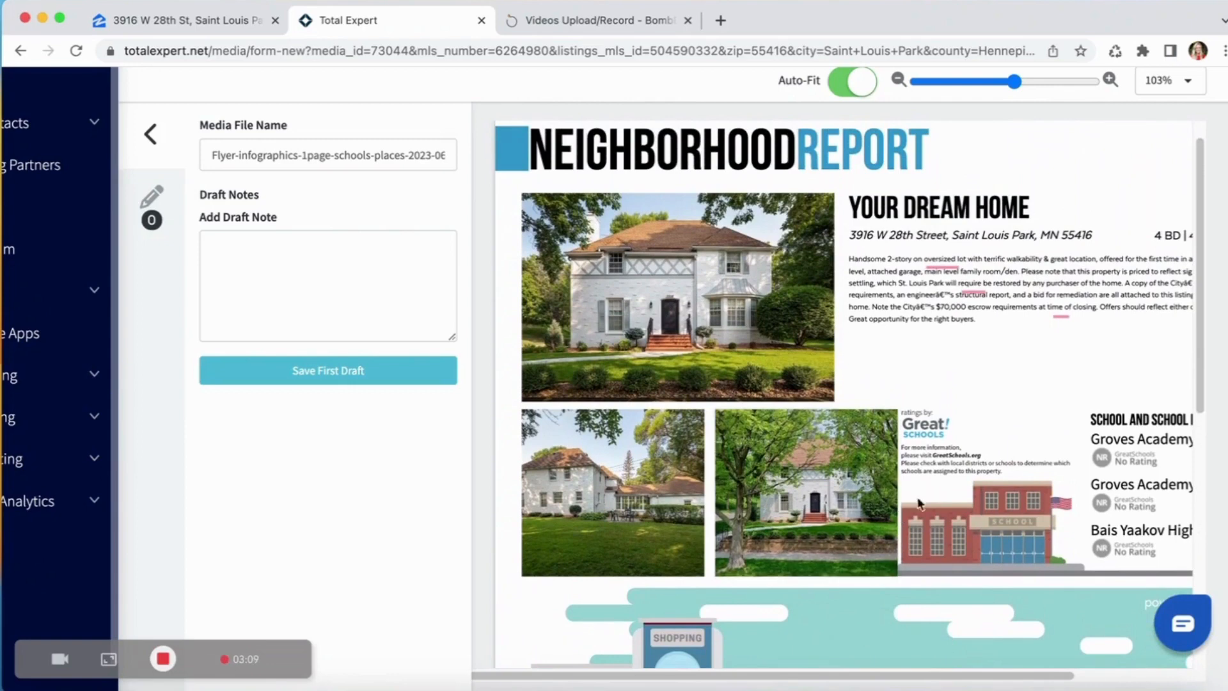
pyautogui.hscroll(3, 941, 512)
pyautogui.hscroll(2, 940, 512)
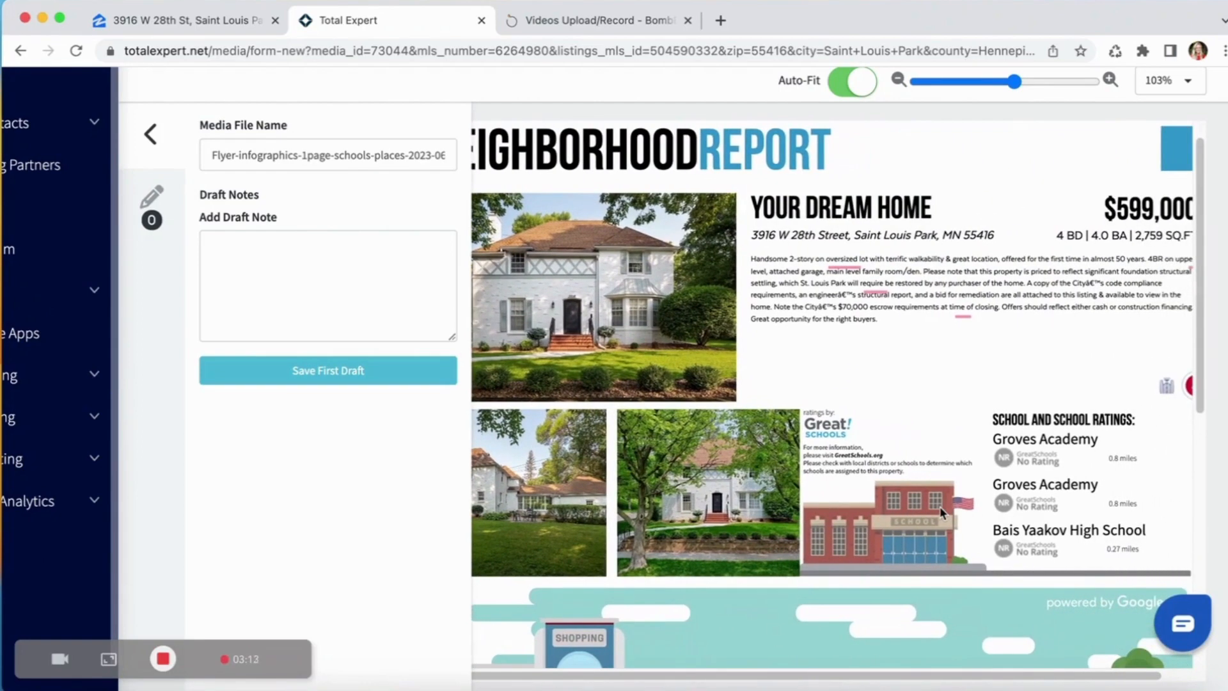
pyautogui.hscroll(2, 941, 512)
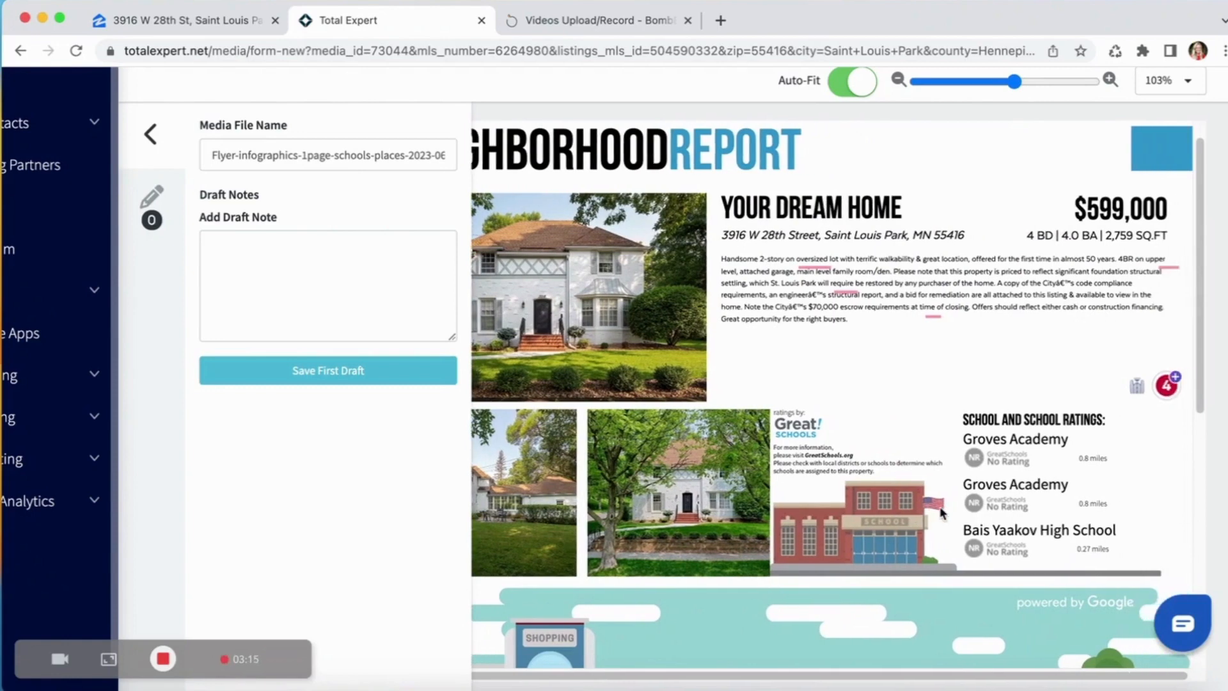
pyautogui.hscroll(-5, 940, 512)
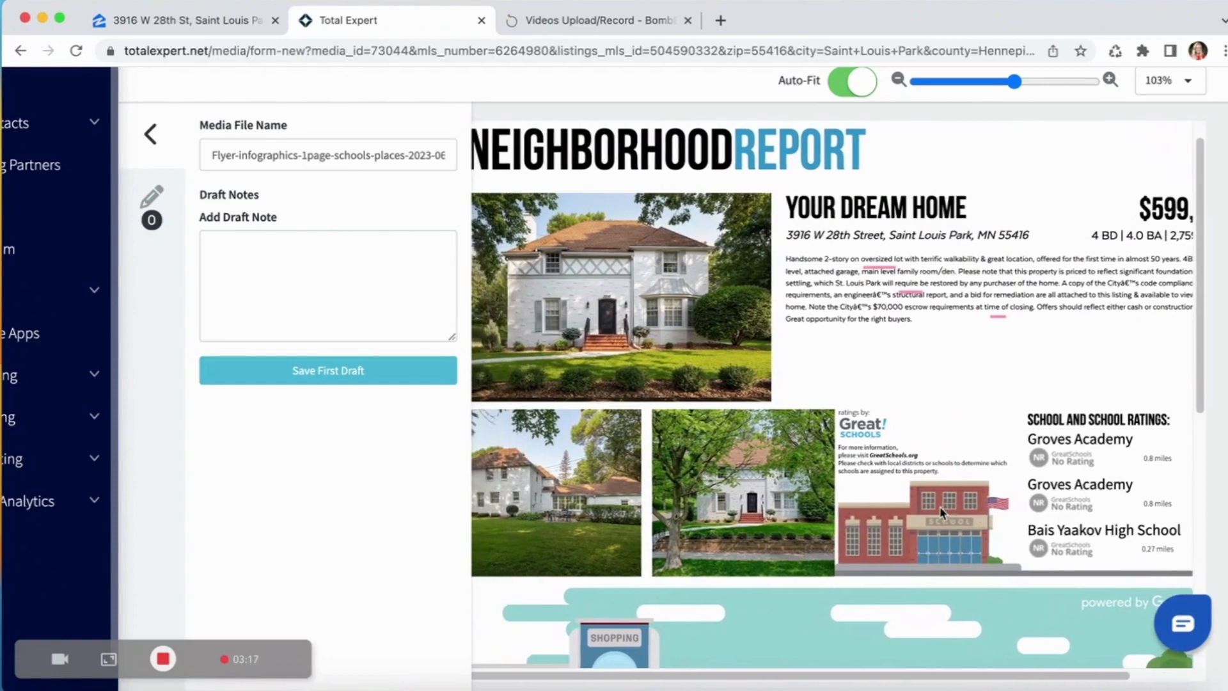
pyautogui.hscroll(-1, 941, 514)
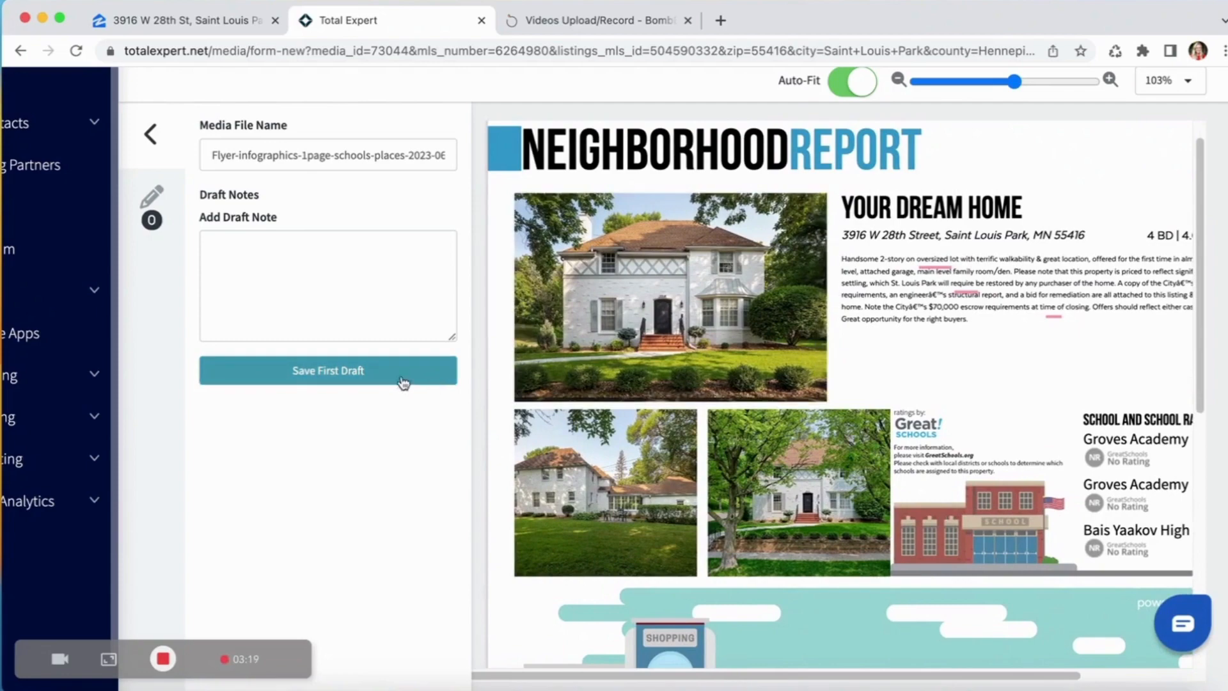
# Save the flyer as a first draft and publish it.
pyautogui.click(364, 378)
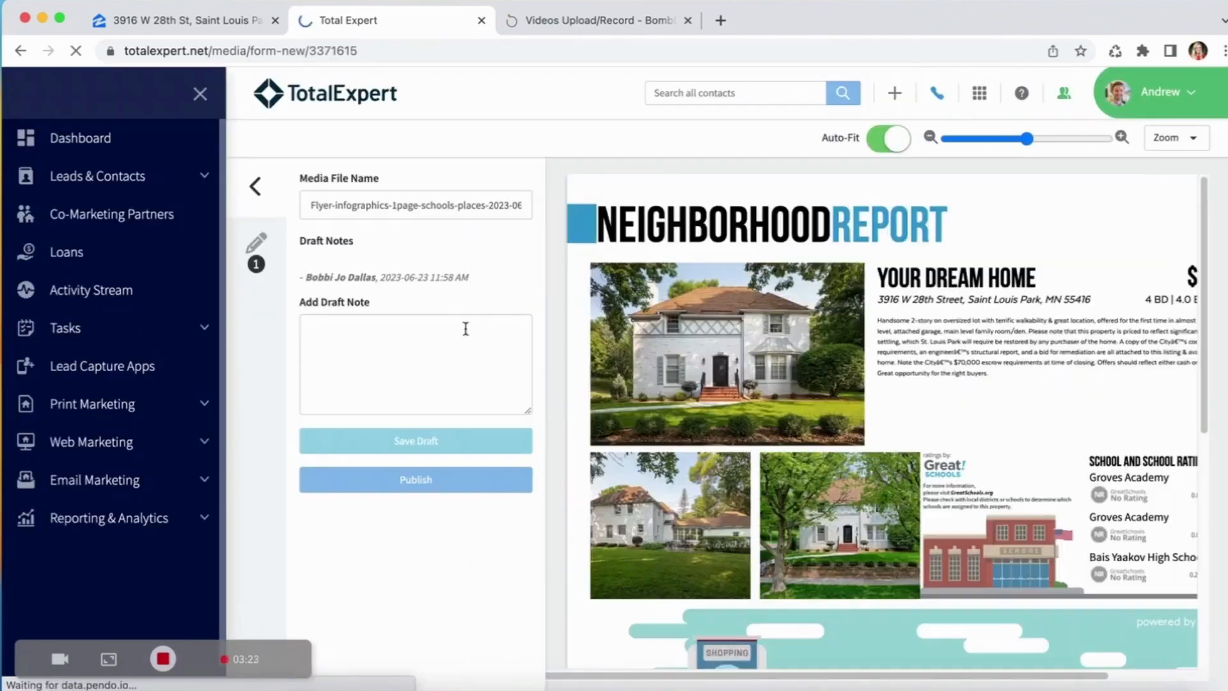
pyautogui.click(459, 488)
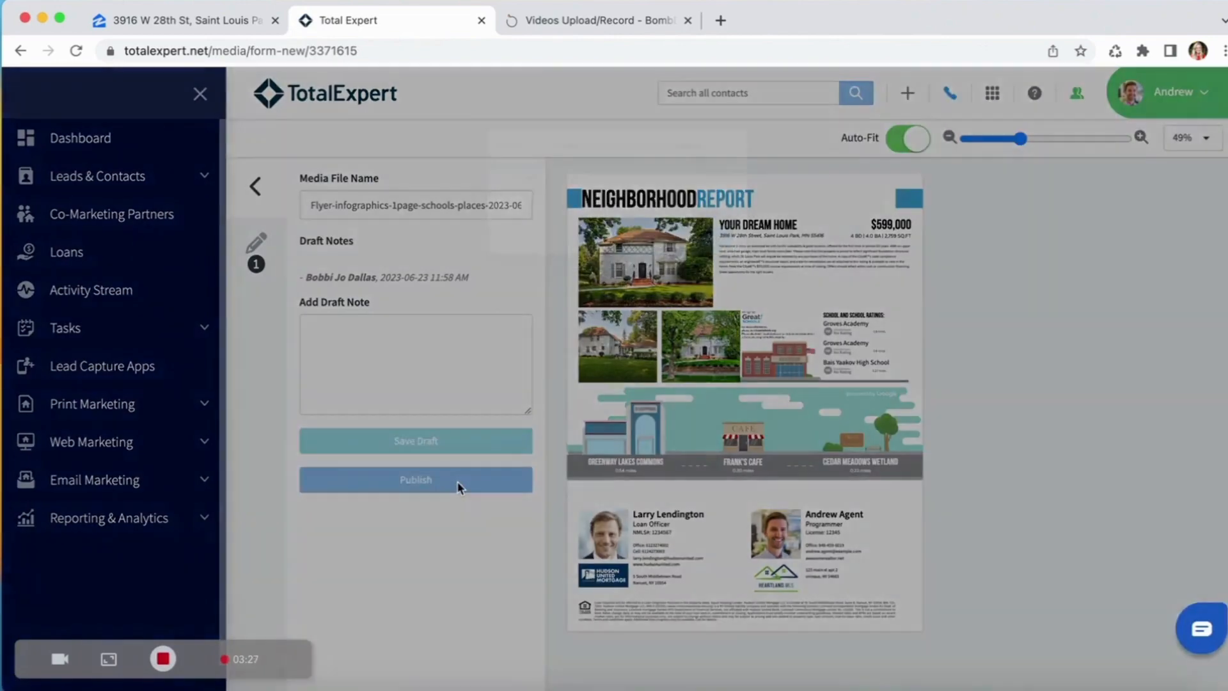
pyautogui.click(713, 254)
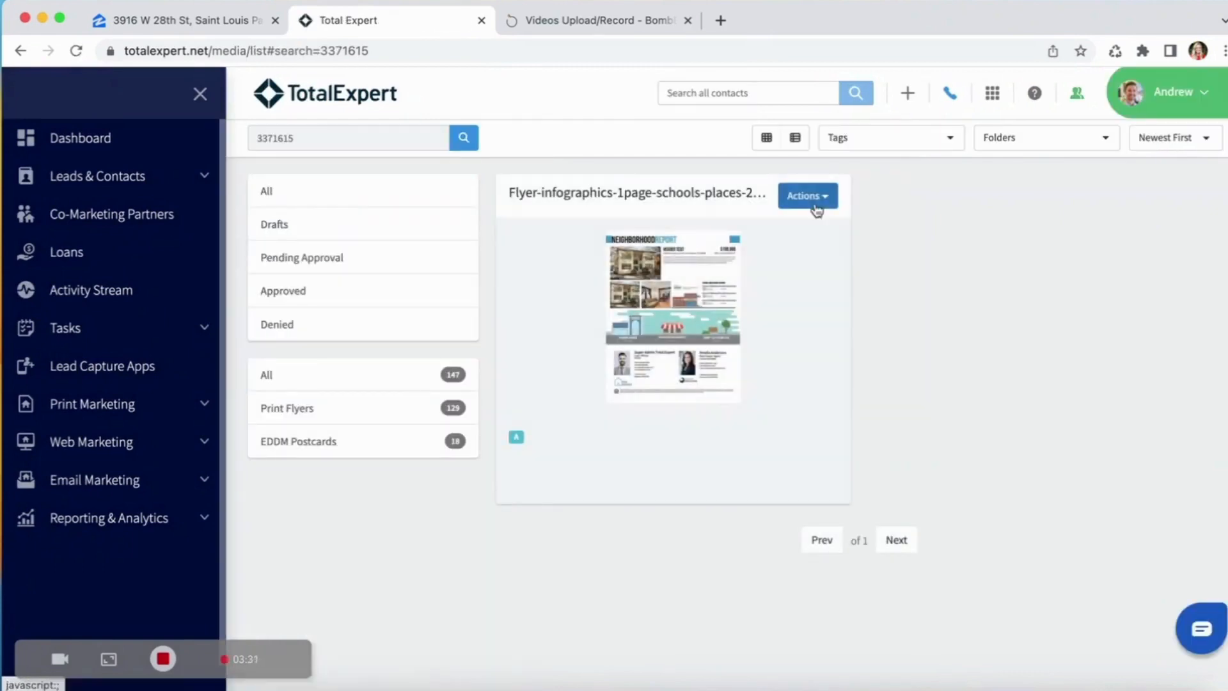
# Generate a PDF of the published flyer and download it to the Downloads folder.
pyautogui.click(811, 198)
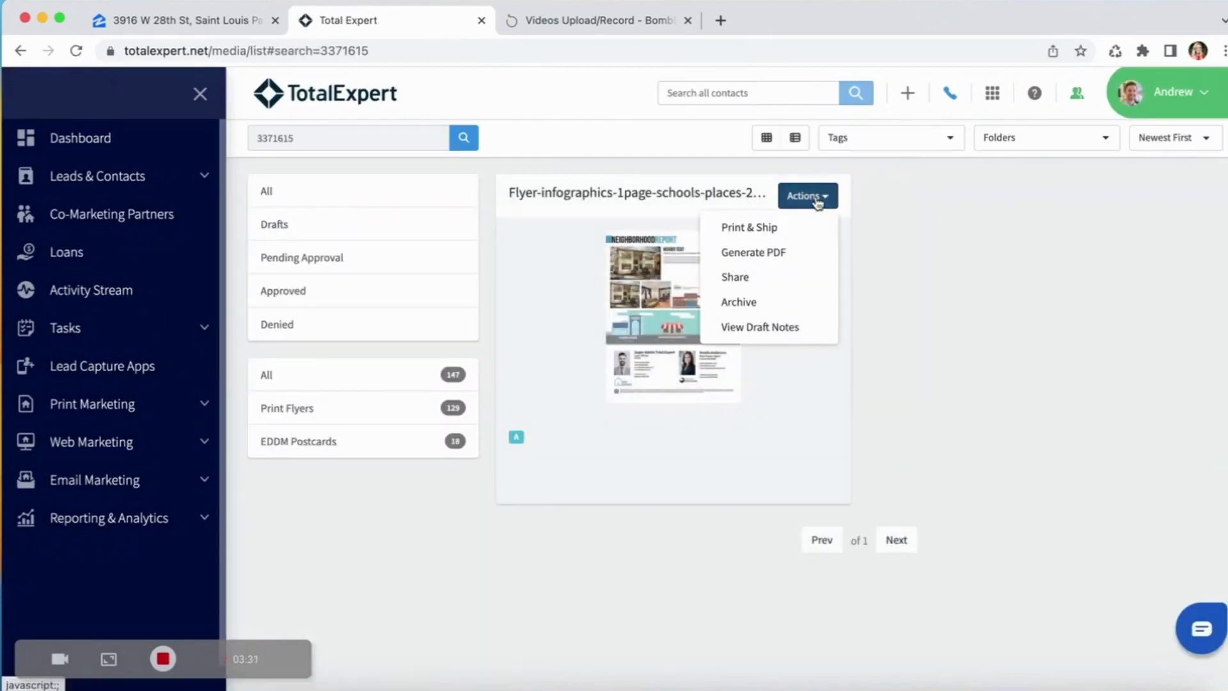
pyautogui.click(795, 259)
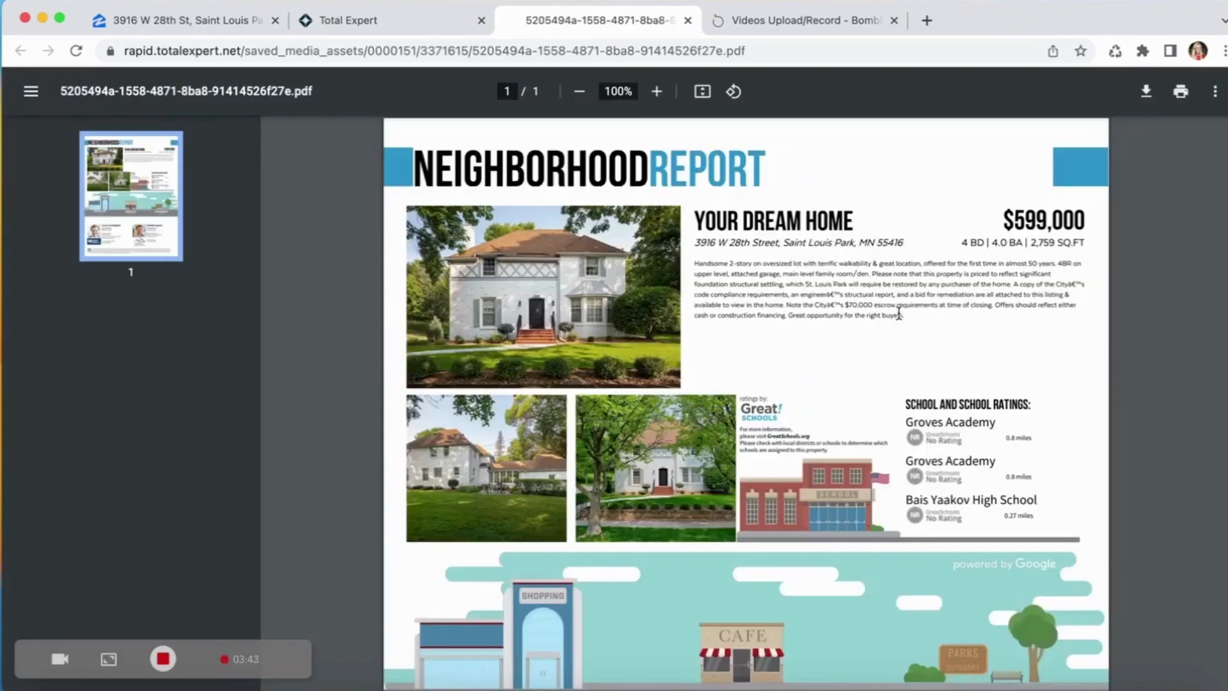
pyautogui.click(1147, 93)
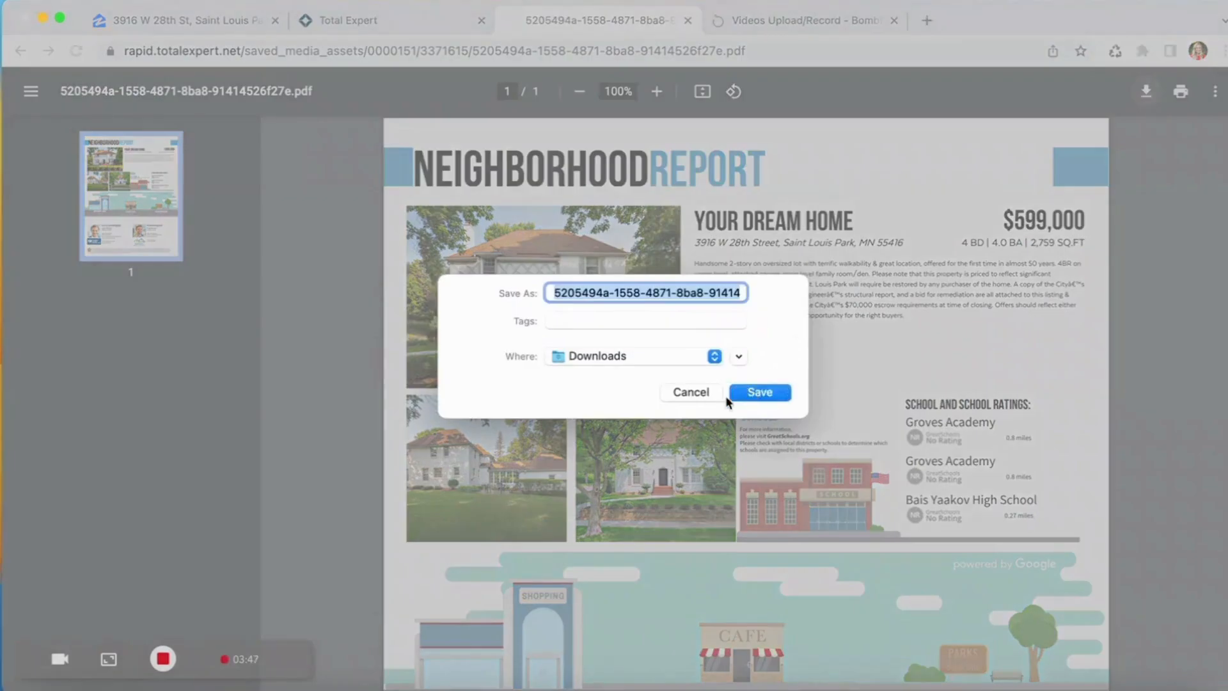
pyautogui.press('Return')
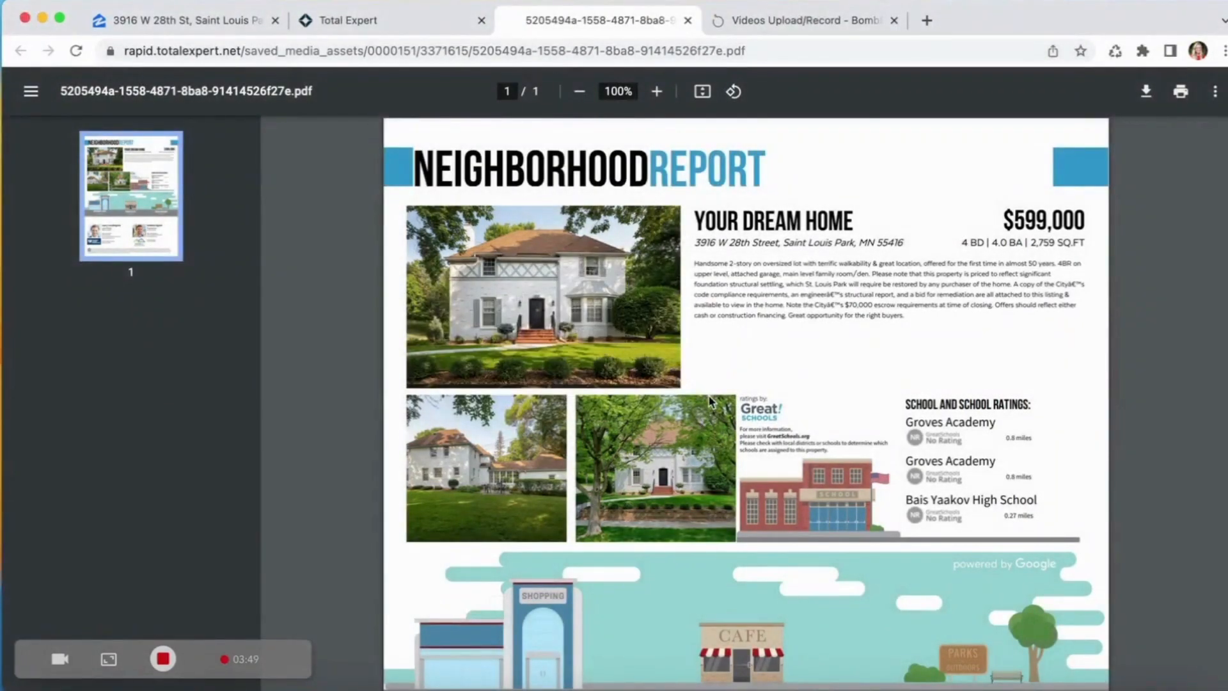